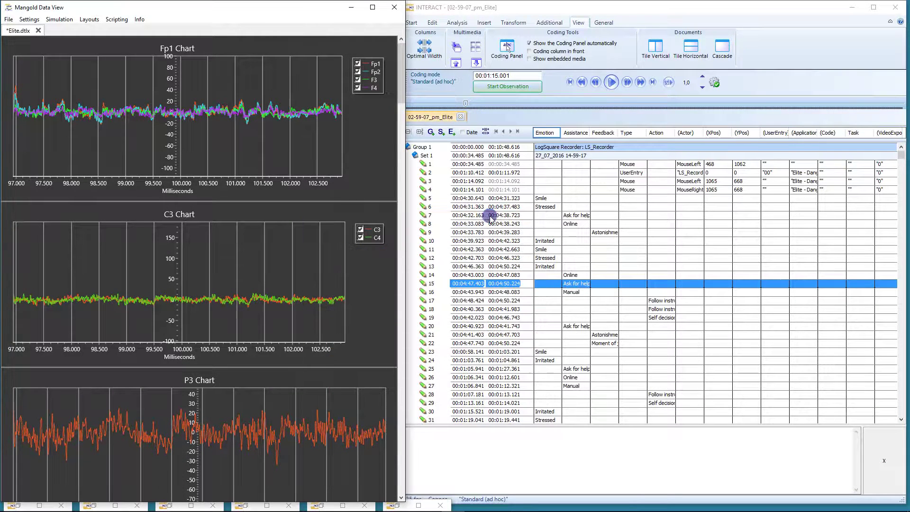
# Zoom the Fp1 chart into a short stretch near 100,000 ms, pan slightly, and open Layouts
pyautogui.click(401, 62)
pyautogui.click(399, 87)
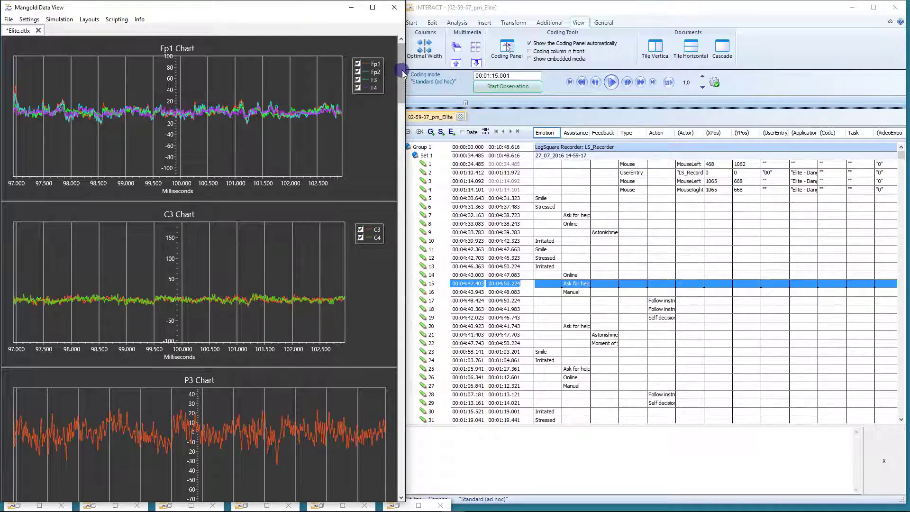
pyautogui.moveTo(404, 72); pyautogui.dragTo(415, 45)
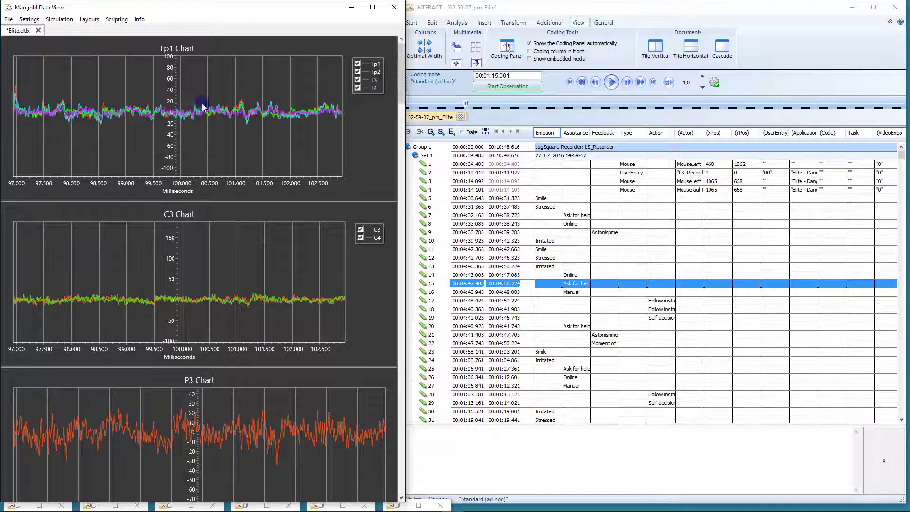
pyautogui.moveTo(174, 101); pyautogui.dragTo(219, 132)
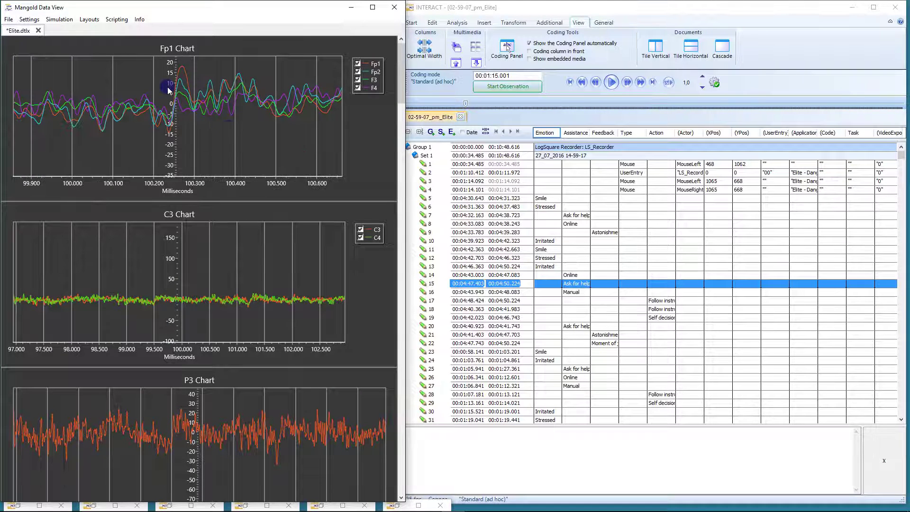
pyautogui.moveTo(250, 136); pyautogui.dragTo(309, 130)
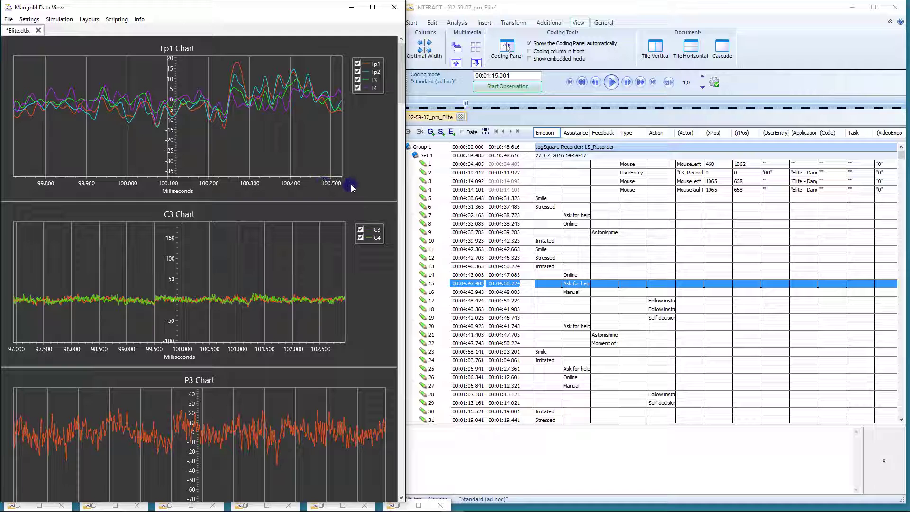
pyautogui.click(89, 19)
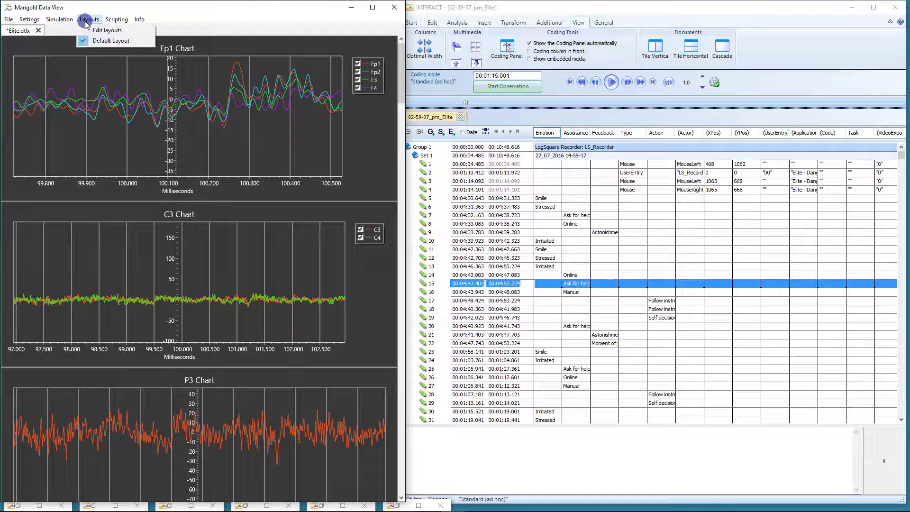
# In the layout editor, move the P4 channel into P3 Chart and colour it green
pyautogui.click(100, 30)
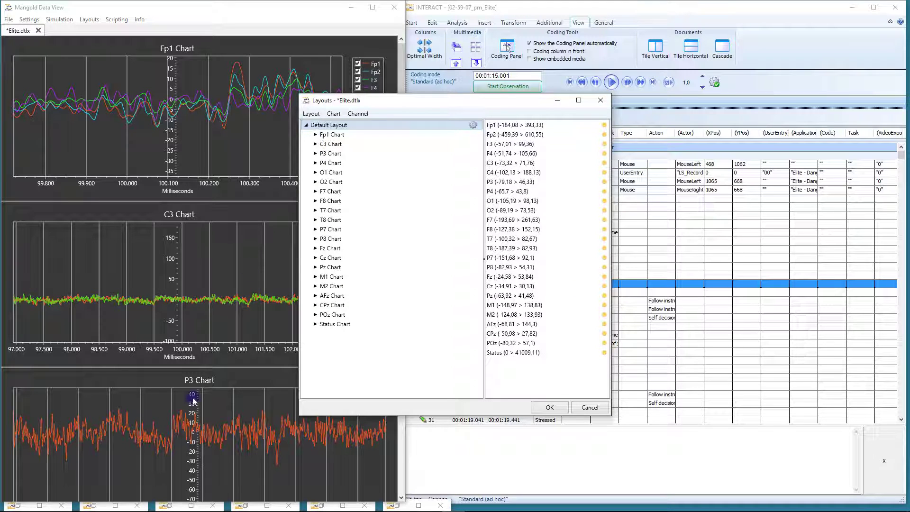
pyautogui.click(316, 153)
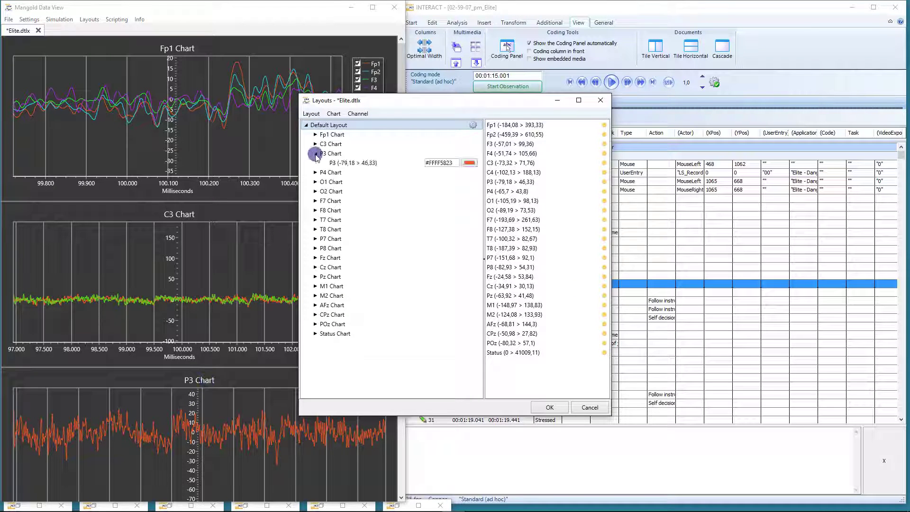
pyautogui.click(315, 173)
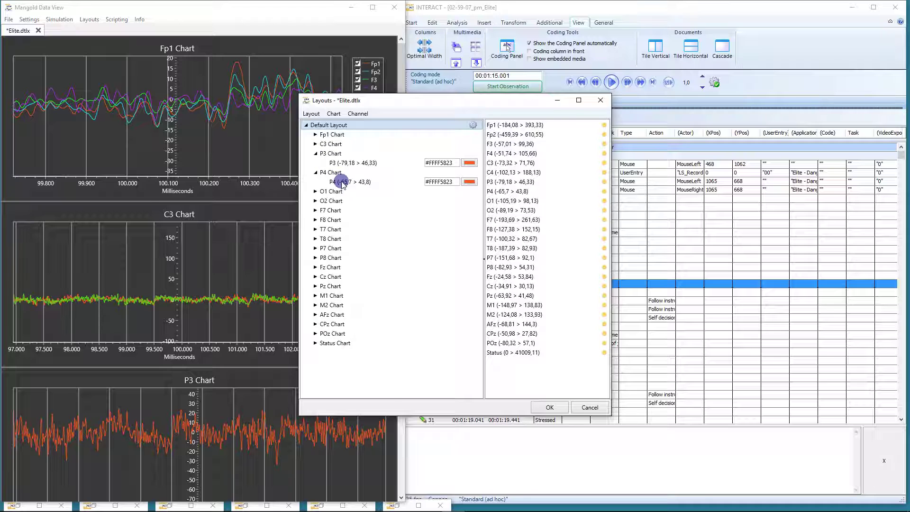
pyautogui.moveTo(342, 183); pyautogui.dragTo(335, 155)
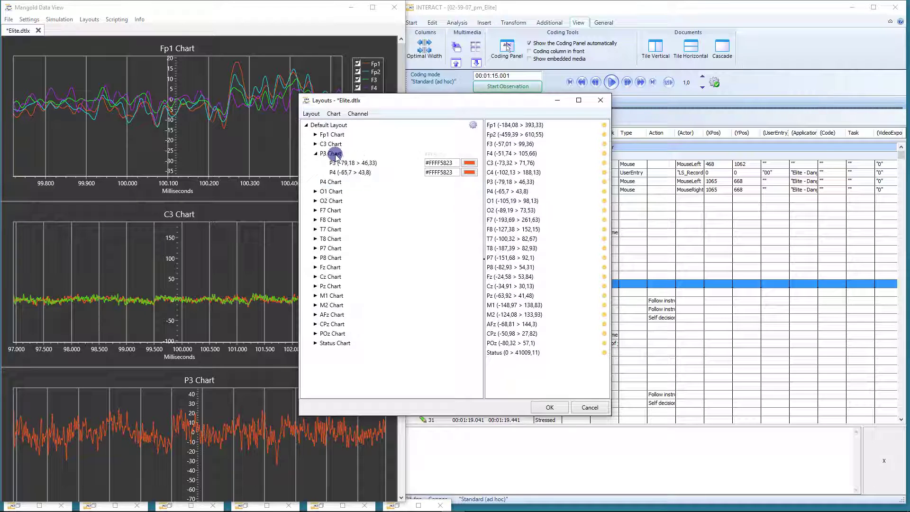
pyautogui.click(470, 173)
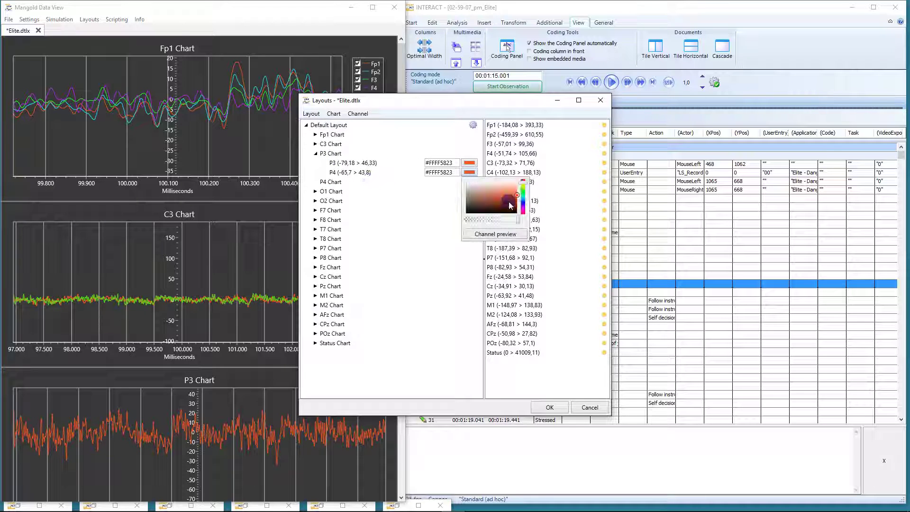
pyautogui.click(523, 186)
pyautogui.moveTo(524, 189)
pyautogui.mouseDown()
pyautogui.moveTo(524, 204)
pyautogui.moveTo(513, 196)
pyautogui.mouseUp()
pyautogui.click(414, 259)
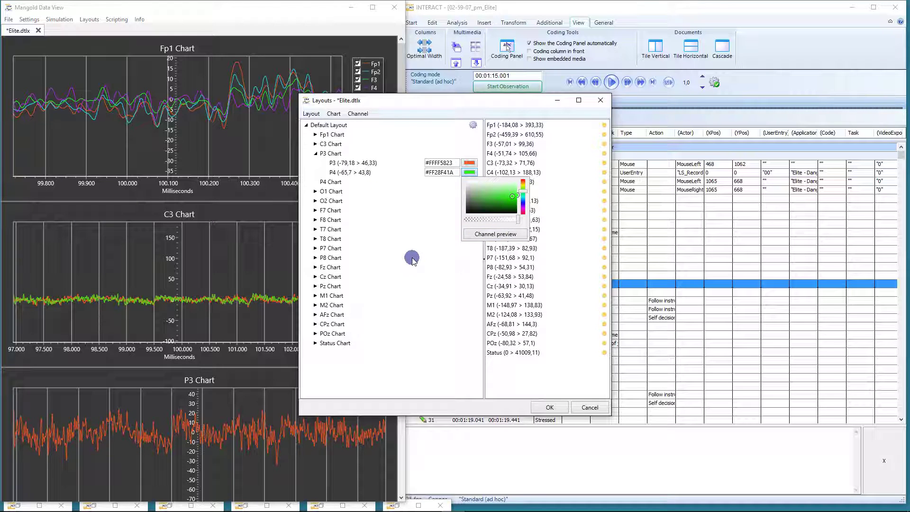
# Delete the empty P4 Chart and its P4 Chart Duplicate from the Default Layout
pyautogui.click(316, 153)
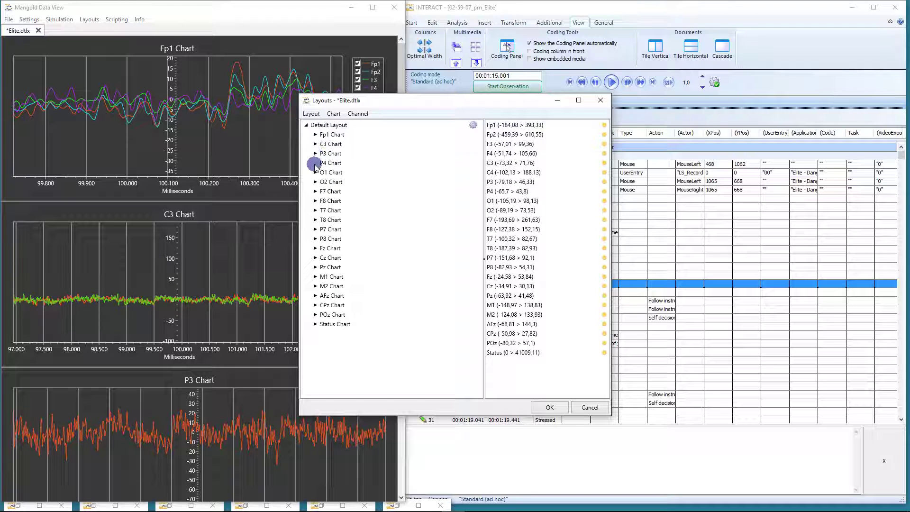
pyautogui.click(332, 164)
pyautogui.rightClick(332, 163)
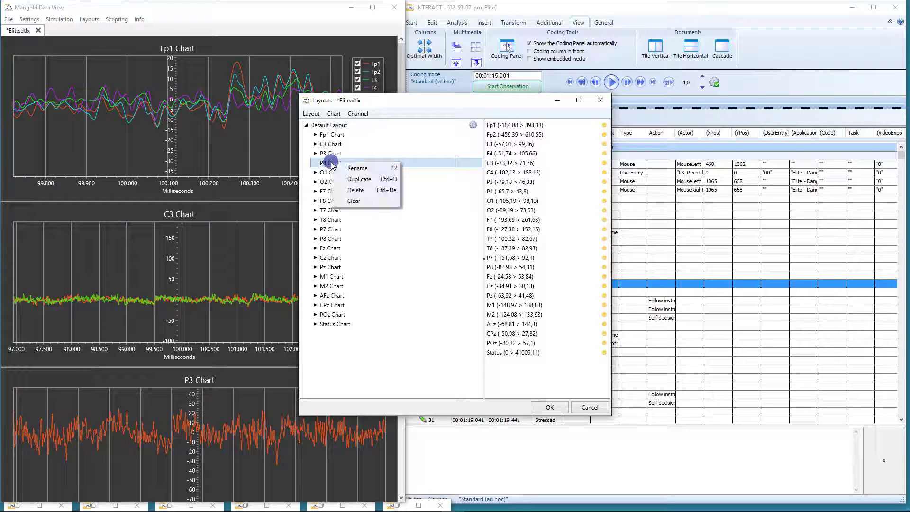
pyautogui.click(359, 179)
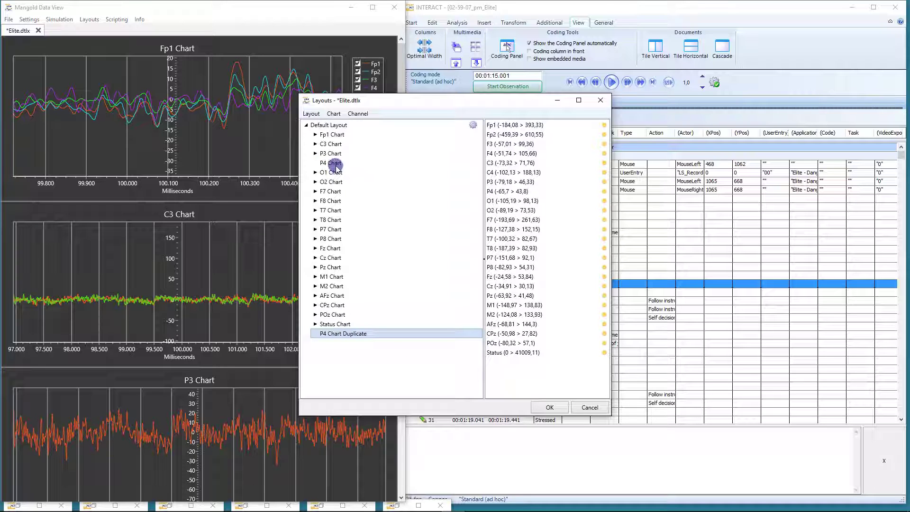
pyautogui.click(332, 163)
pyautogui.rightClick(335, 163)
pyautogui.click(366, 192)
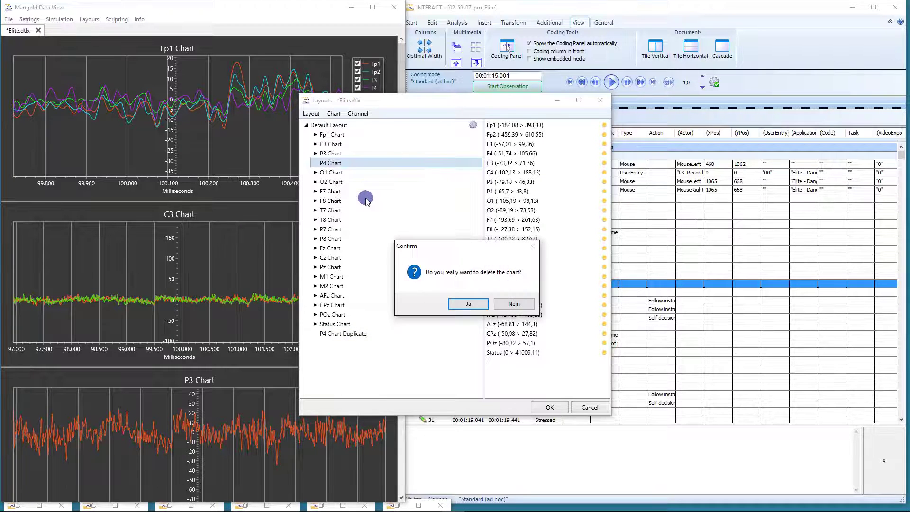
pyautogui.click(458, 301)
pyautogui.click(358, 325)
pyautogui.rightClick(358, 325)
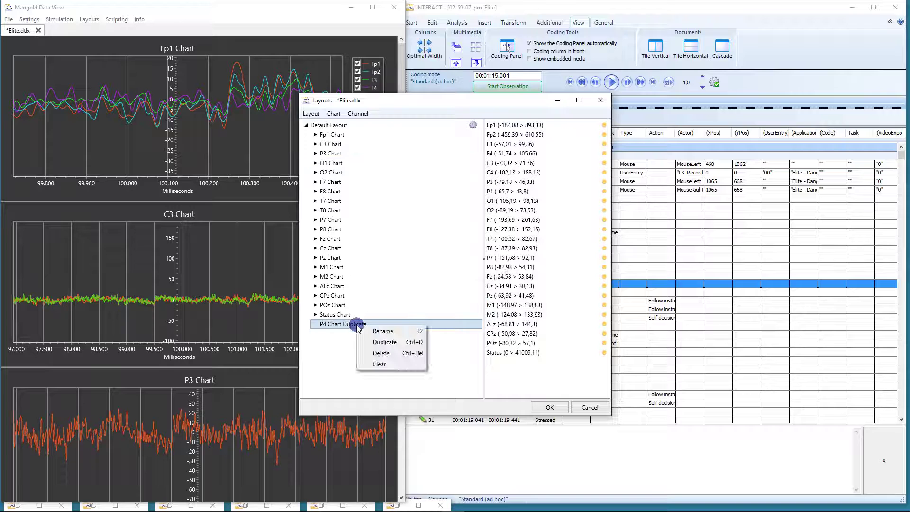
pyautogui.click(396, 353)
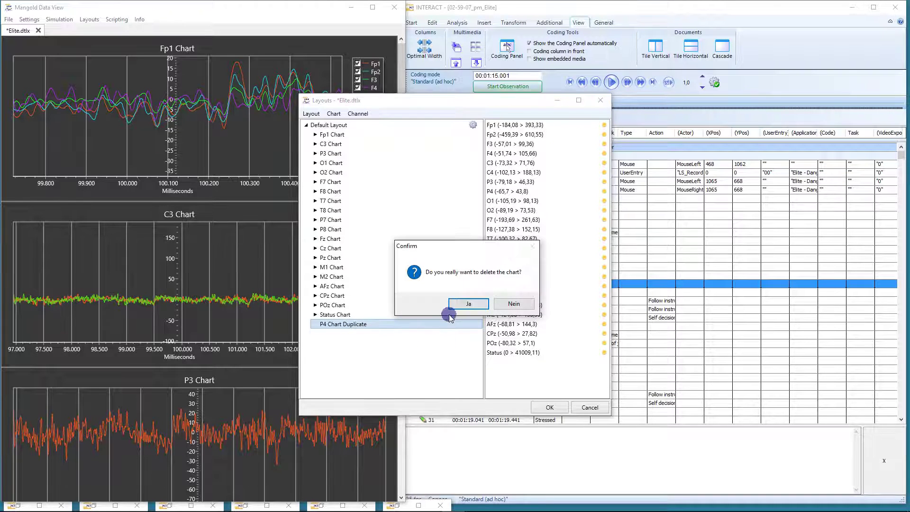
pyautogui.click(458, 302)
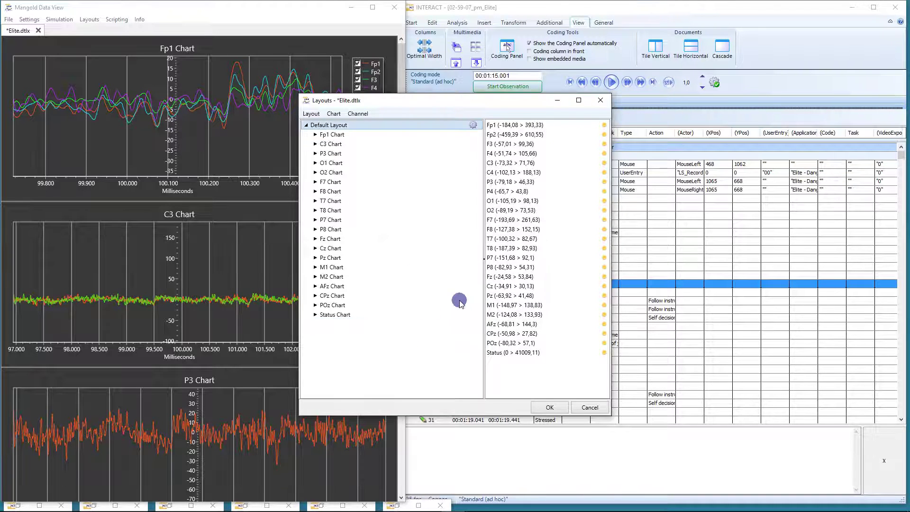
# Apply the edited layout and zoom P3 Chart to show the red P3 and green P4 traces
pyautogui.click(548, 411)
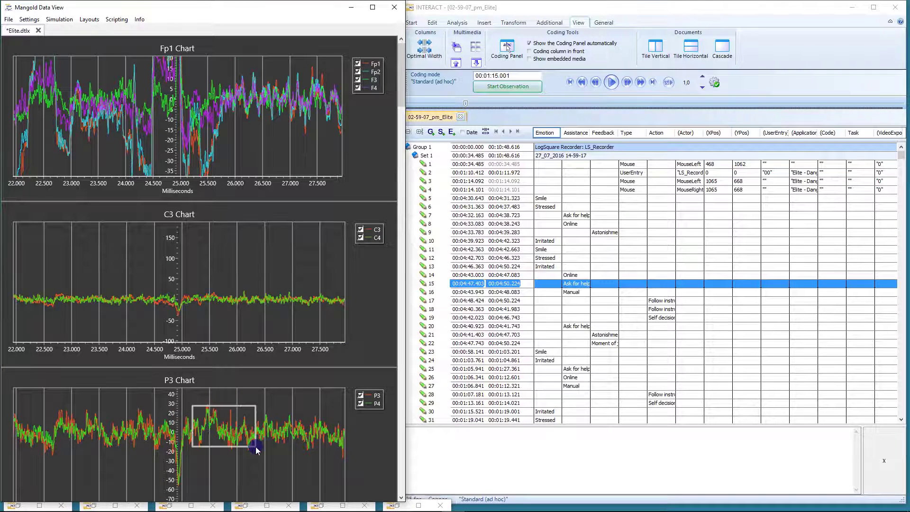
pyautogui.moveTo(255, 447); pyautogui.dragTo(237, 433)
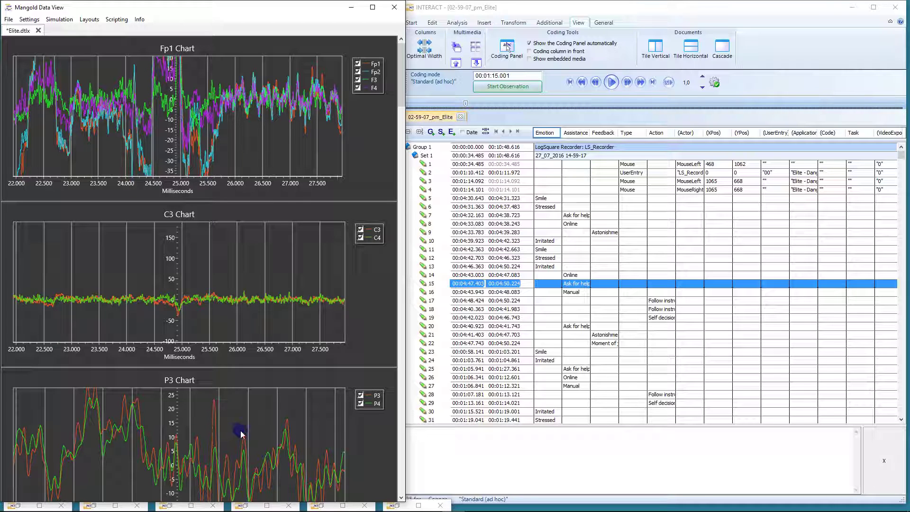
pyautogui.click(376, 65)
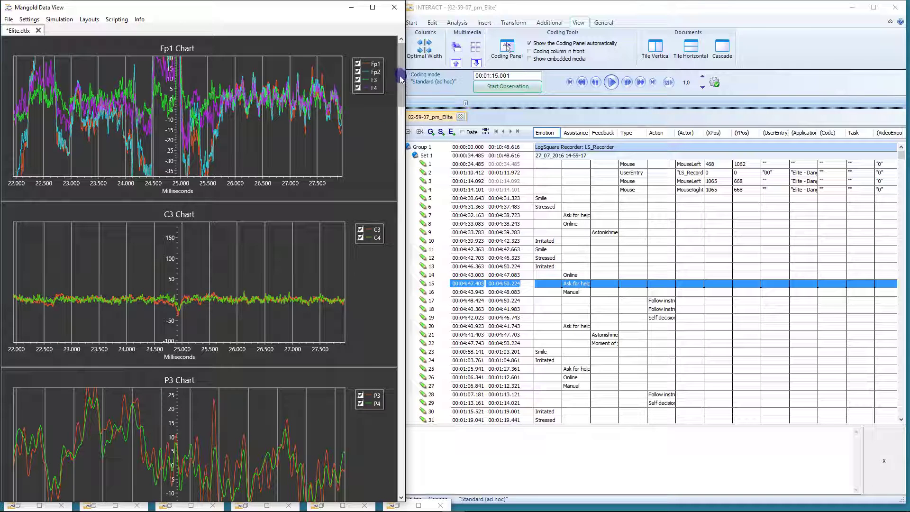
# In INTERACT, select event row 7 and open the session's synchronized video windows
pyautogui.click(493, 8)
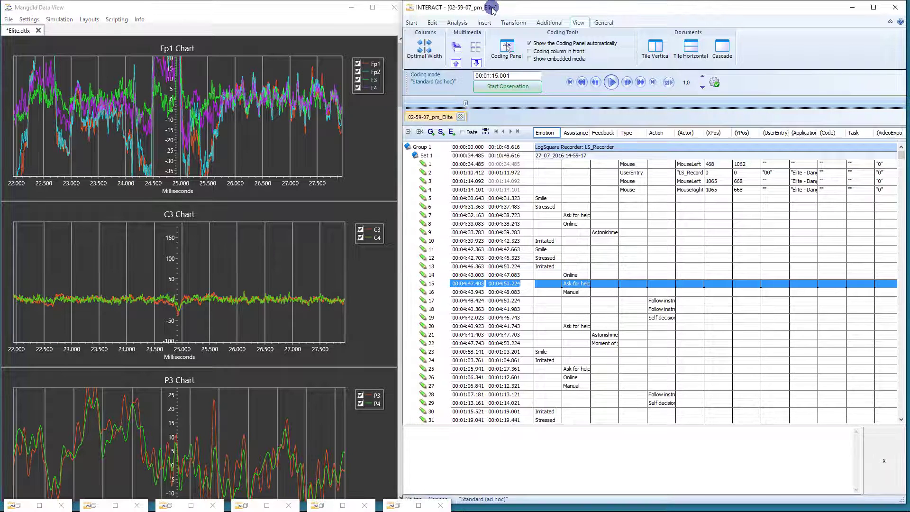
pyautogui.click(561, 215)
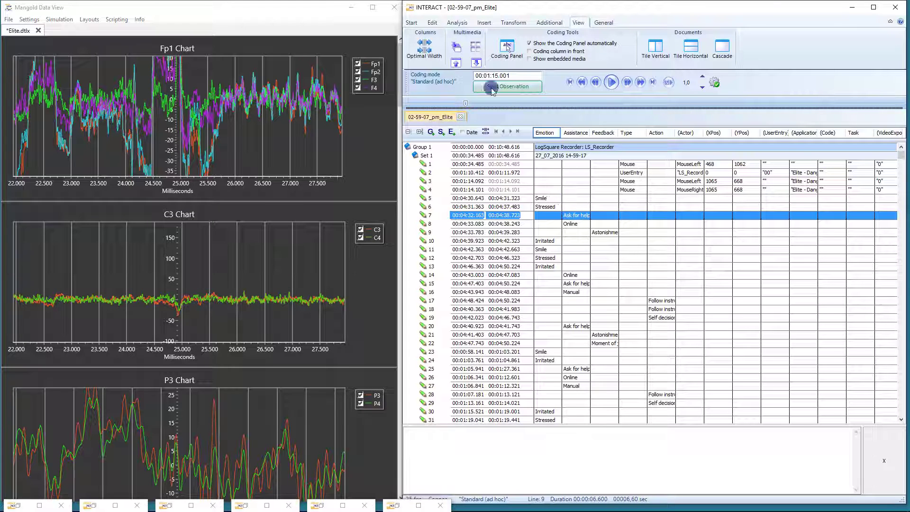
pyautogui.click(457, 63)
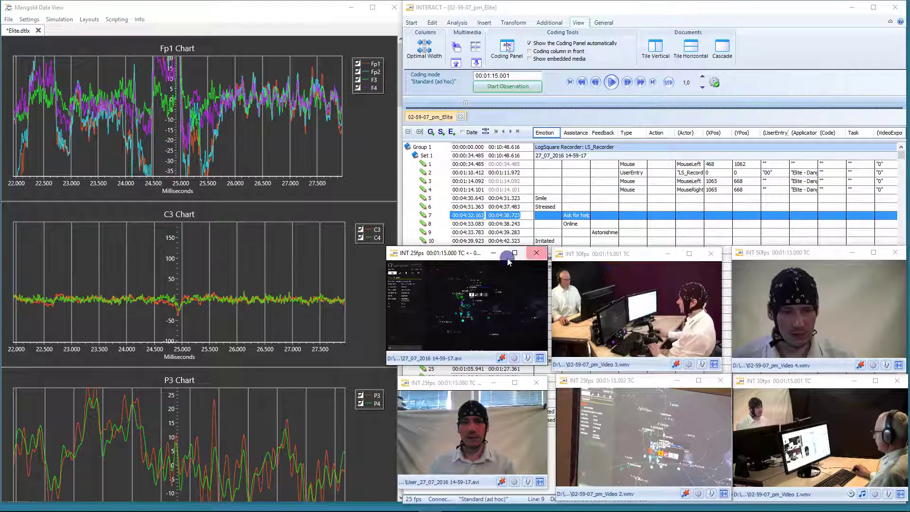
# Arrange the screen-recording, webcam, Video 2 and Video 3 windows beside the EEG charts
pyautogui.moveTo(462, 253); pyautogui.dragTo(360, 226)
pyautogui.moveTo(476, 384); pyautogui.dragTo(371, 361)
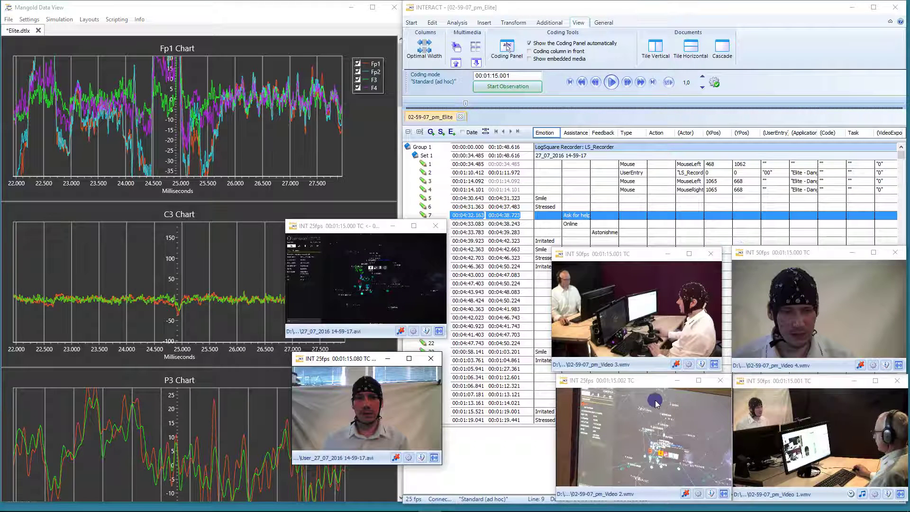
pyautogui.moveTo(653, 378)
pyautogui.mouseDown()
pyautogui.moveTo(650, 385)
pyautogui.moveTo(646, 375)
pyautogui.mouseUp()
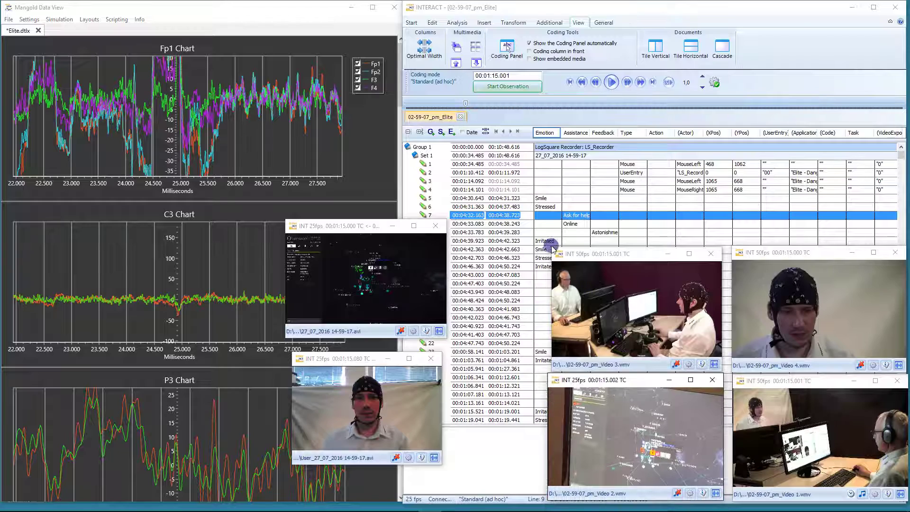
pyautogui.moveTo(552, 249)
pyautogui.mouseDown()
pyautogui.moveTo(434, 247)
pyautogui.moveTo(22, 10)
pyautogui.moveTo(152, 92)
pyautogui.moveTo(498, 218)
pyautogui.moveTo(555, 248)
pyautogui.mouseUp()
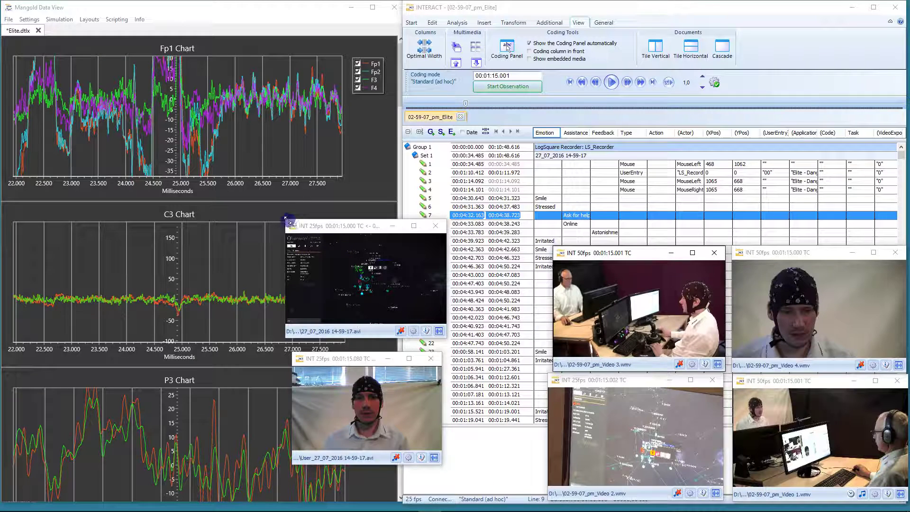
# Resize and reposition the Elite game video and the user webcam video windows
pyautogui.moveTo(288, 221); pyautogui.dragTo(186, 130)
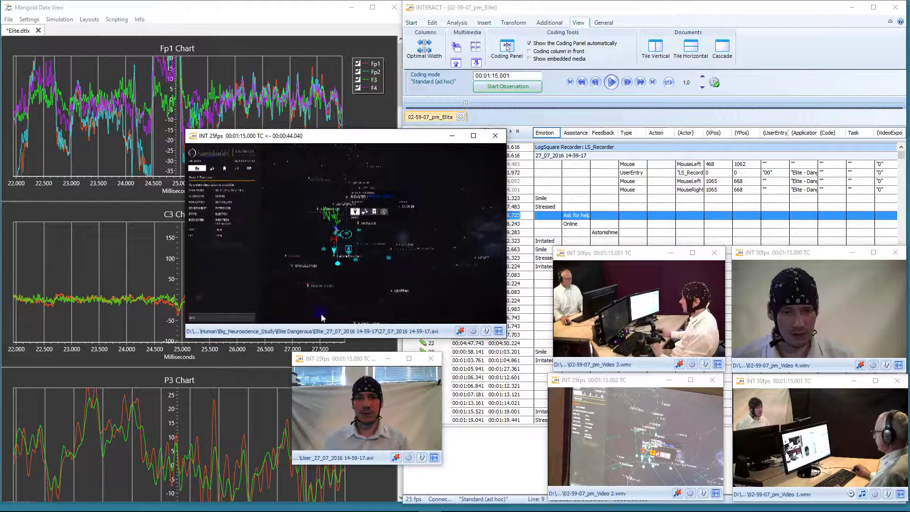
pyautogui.moveTo(291, 353); pyautogui.dragTo(232, 340)
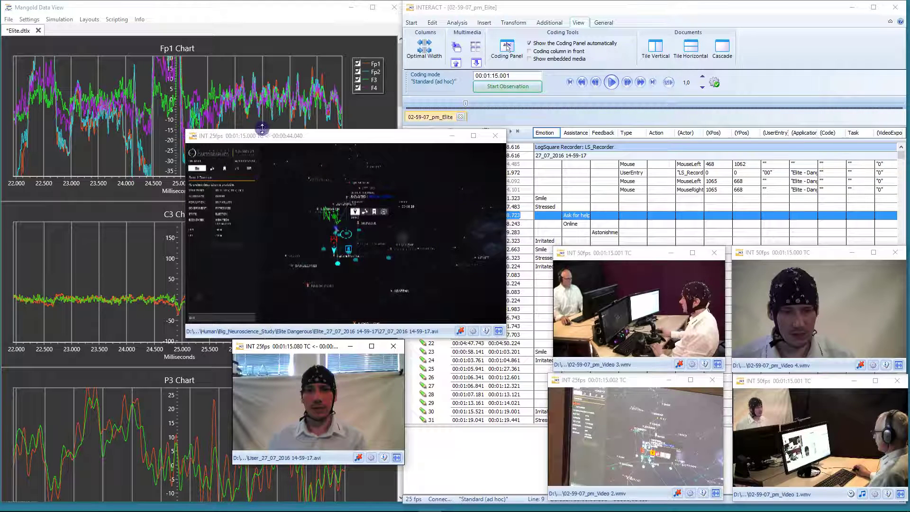
pyautogui.moveTo(247, 137); pyautogui.dragTo(166, 37)
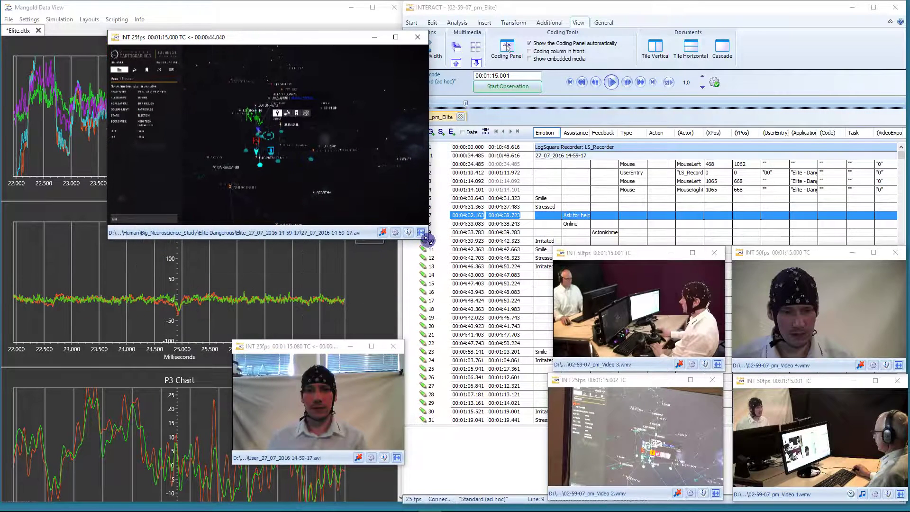
pyautogui.moveTo(428, 240); pyautogui.dragTo(683, 450)
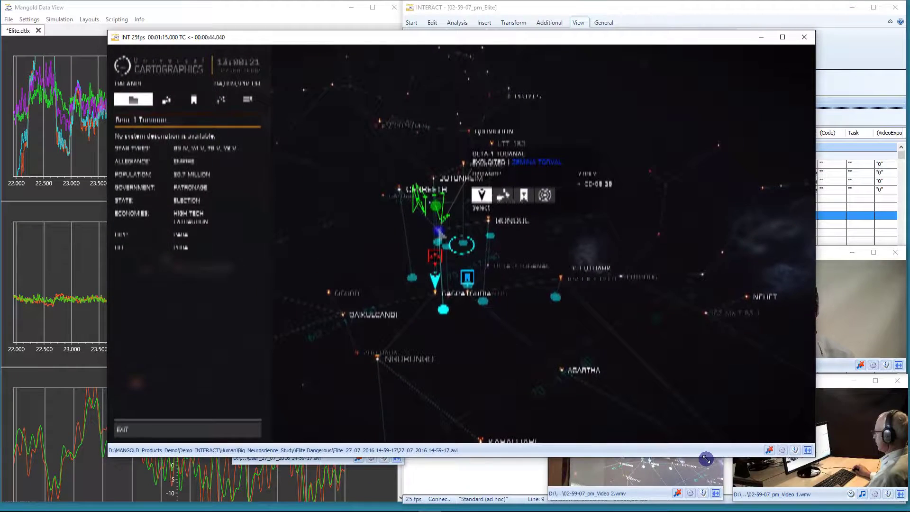
pyautogui.moveTo(787, 441); pyautogui.dragTo(432, 241)
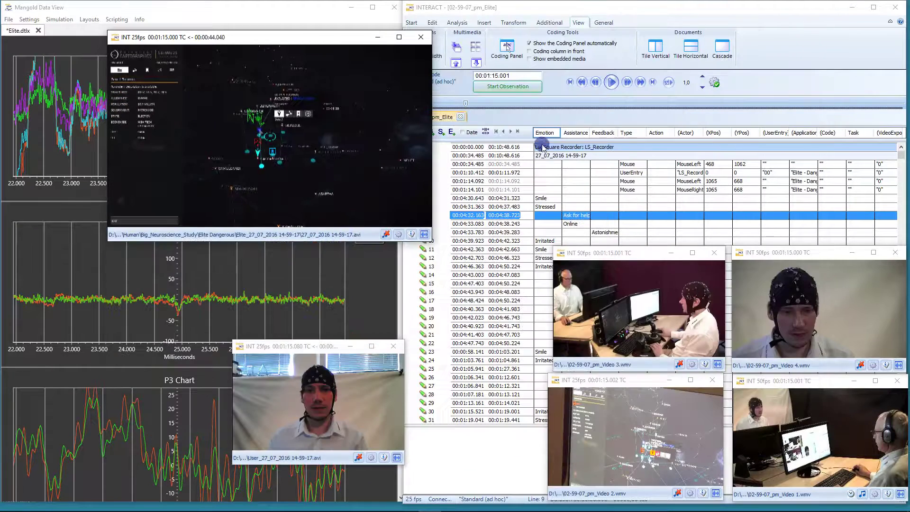
# Play the synced recordings, pause near 00:01:18, and briefly enlarge the Elite game video
pyautogui.click(612, 83)
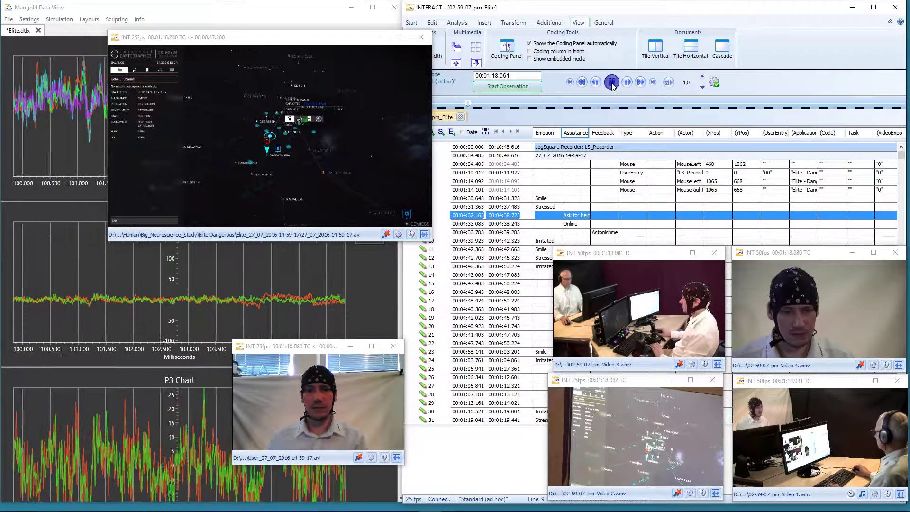
pyautogui.click(612, 83)
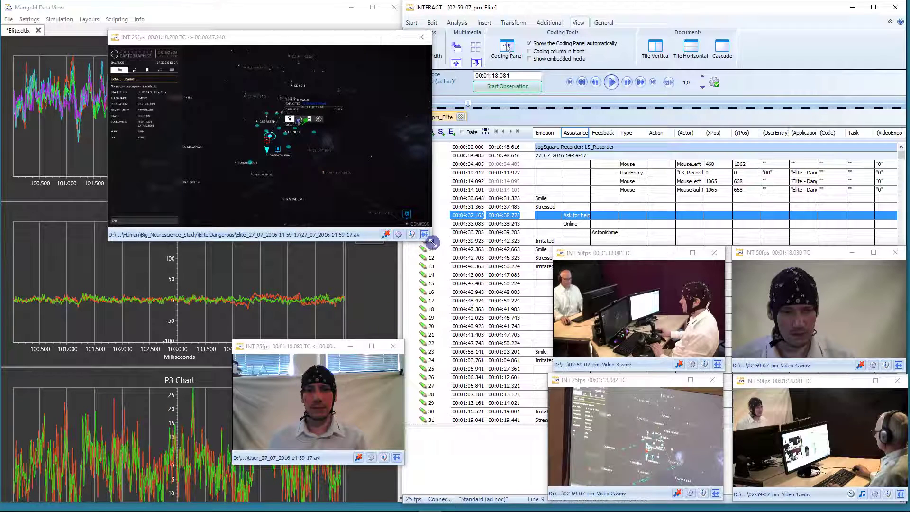
pyautogui.moveTo(430, 242); pyautogui.dragTo(681, 441)
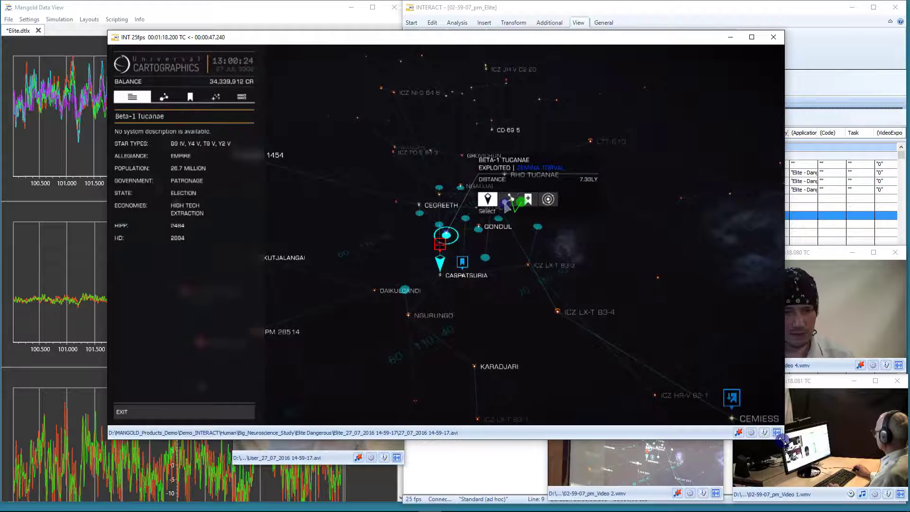
pyautogui.moveTo(781, 438); pyautogui.dragTo(502, 281)
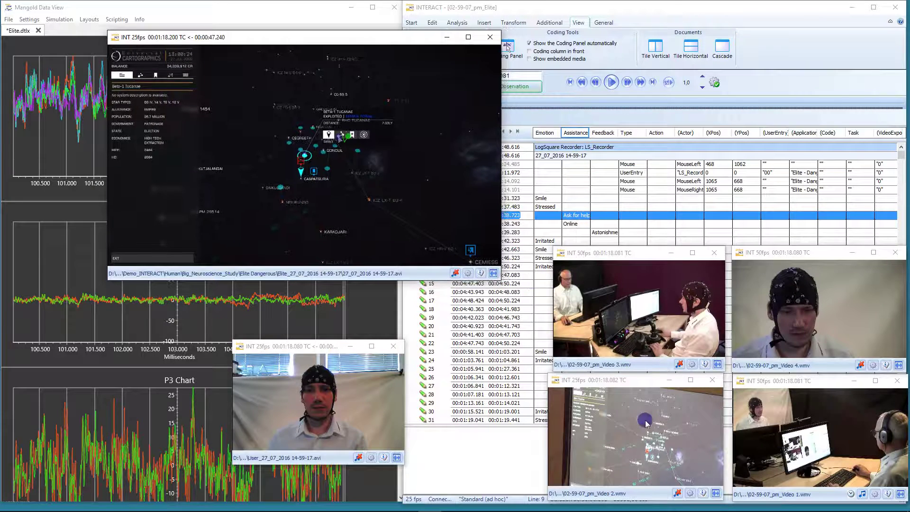
# Preview Video 2 and Video 3 enlarged, then enlarge the Elite game video across the screen
pyautogui.moveTo(549, 375); pyautogui.dragTo(112, 73)
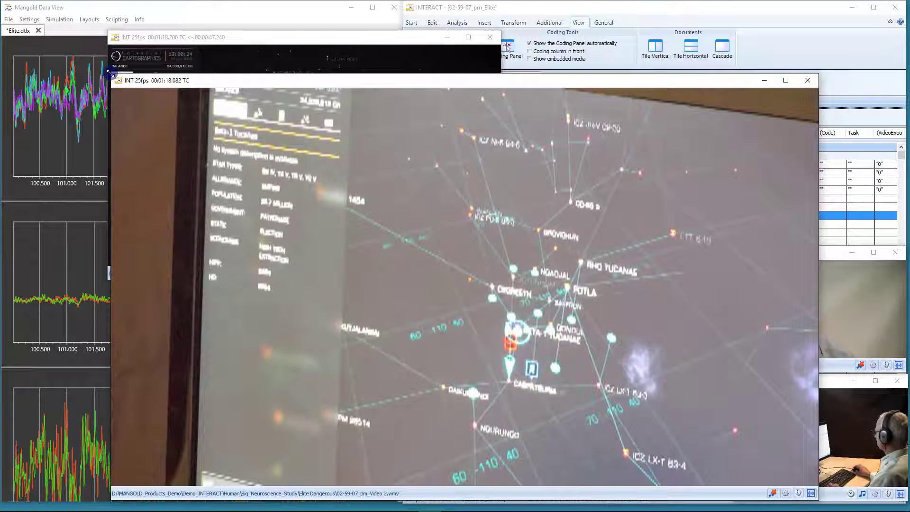
pyautogui.moveTo(111, 73); pyautogui.dragTo(542, 374)
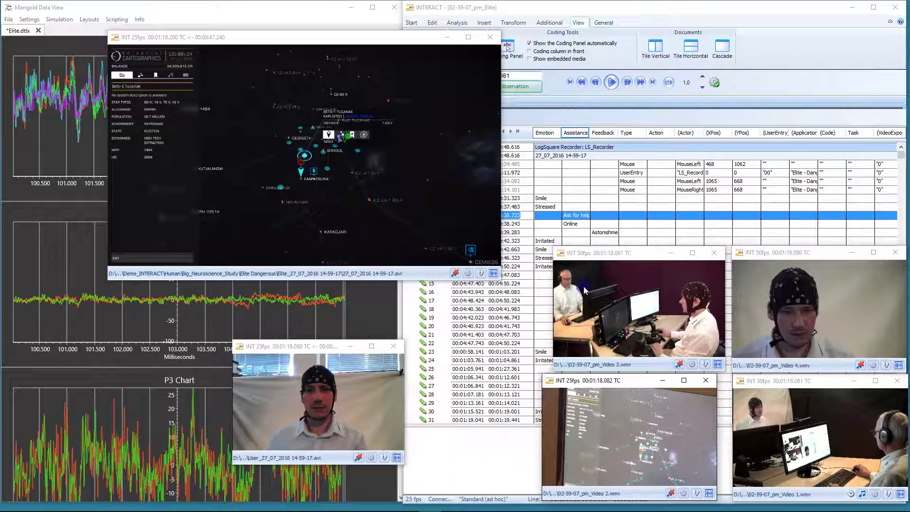
pyautogui.doubleClick(562, 266)
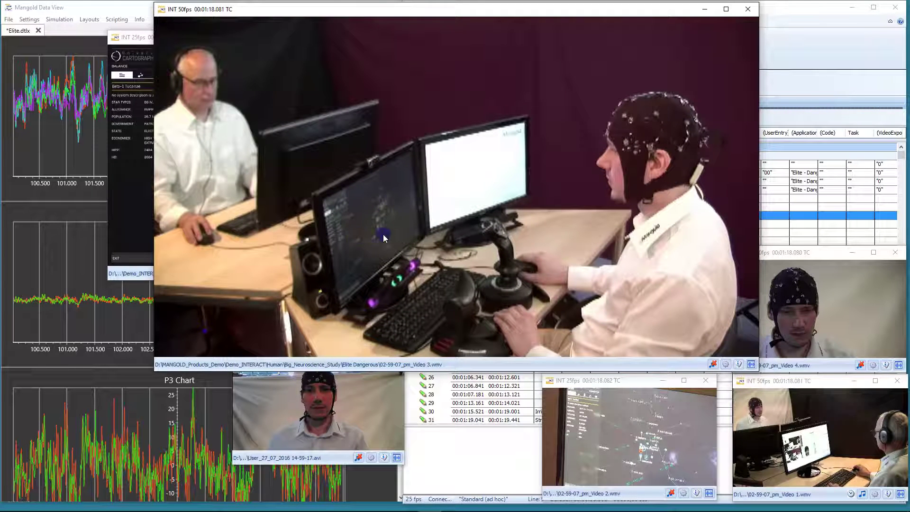
pyautogui.moveTo(158, 4); pyautogui.dragTo(534, 244)
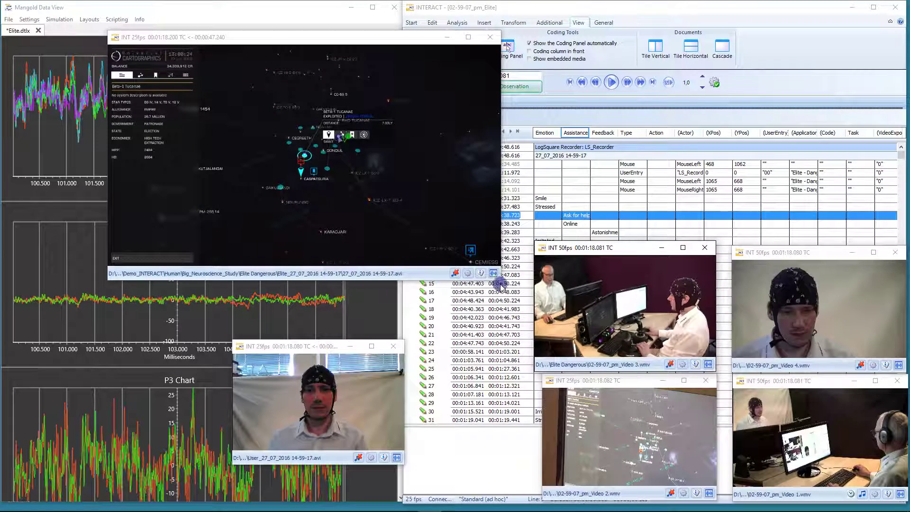
pyautogui.moveTo(500, 283); pyautogui.dragTo(735, 410)
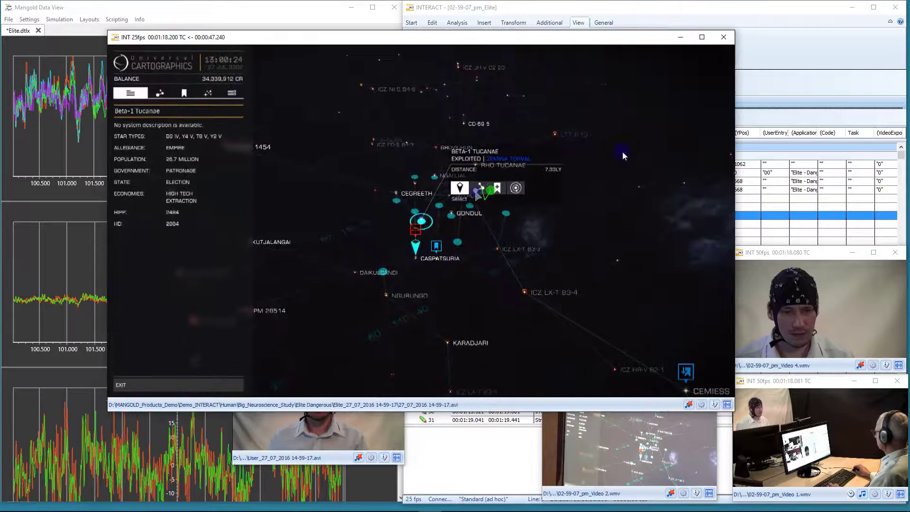
# Play the synced recordings and pause at 00:01:24.801, shrinking the Elite game video
pyautogui.moveTo(569, 44); pyautogui.dragTo(535, 125)
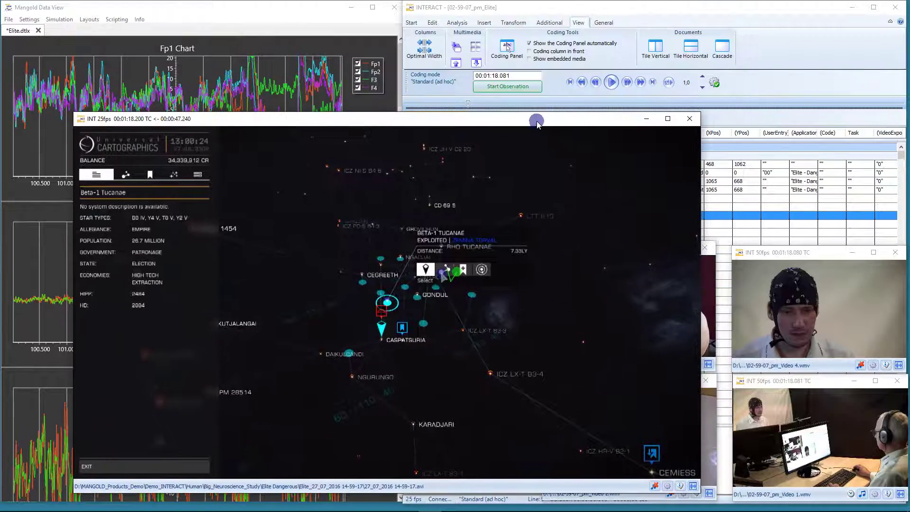
pyautogui.click(611, 82)
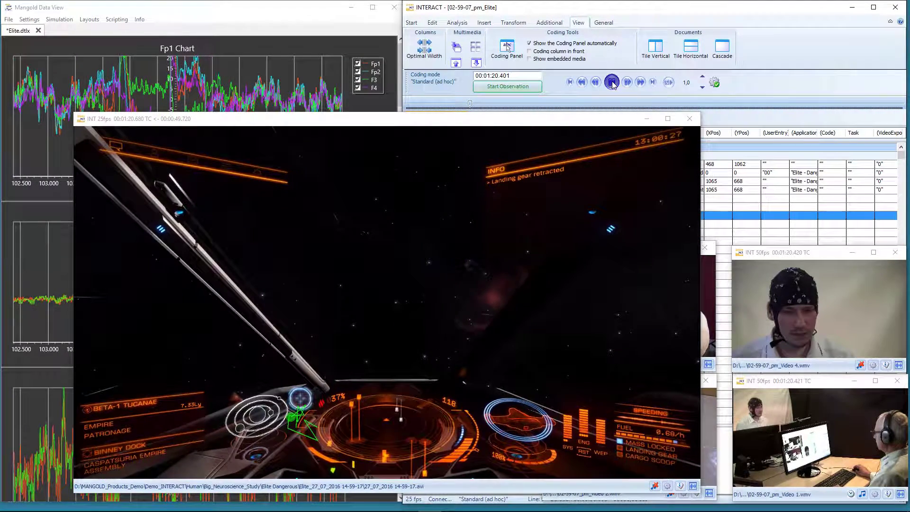
pyautogui.click(612, 83)
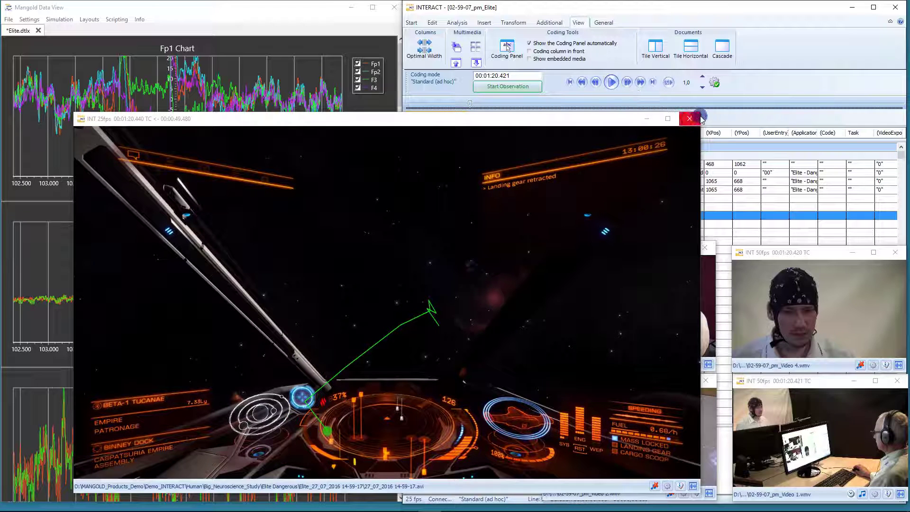
pyautogui.moveTo(701, 114); pyautogui.dragTo(445, 275)
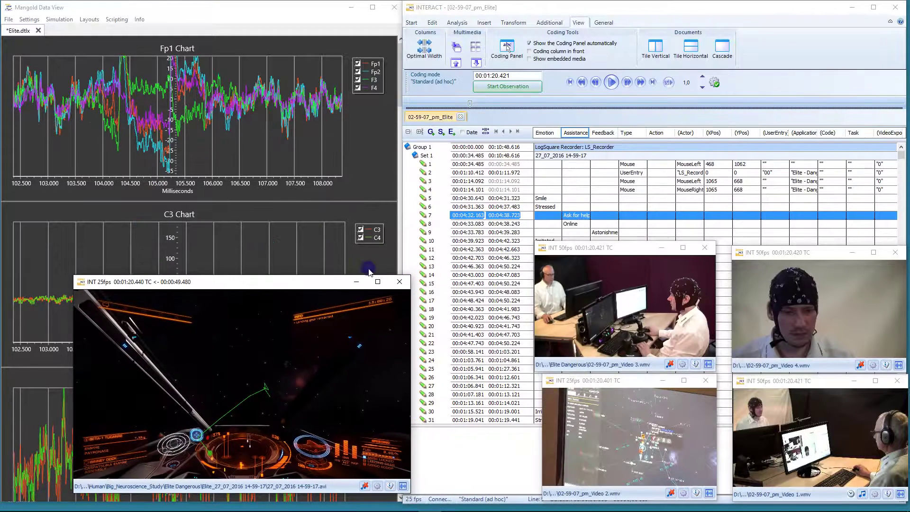
pyautogui.moveTo(284, 279); pyautogui.dragTo(389, 152)
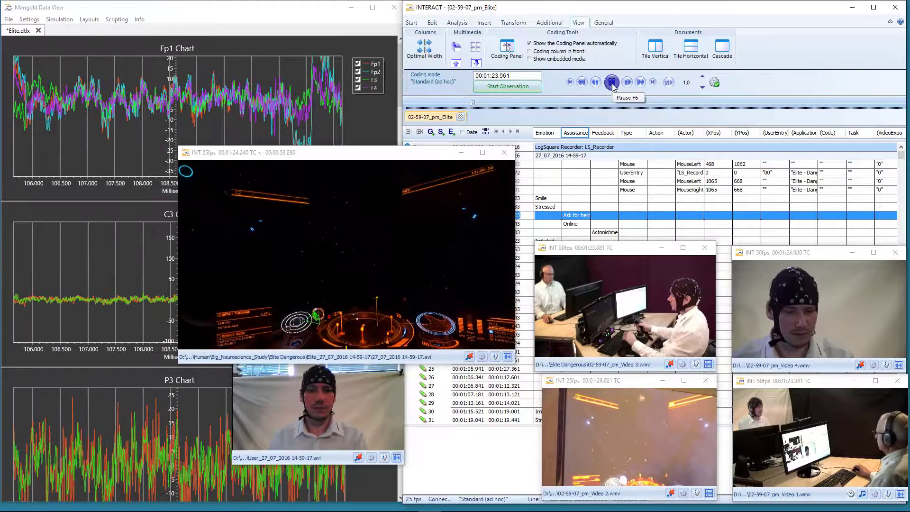
pyautogui.click(612, 83)
# Tile the game and webcam videos to uncover event rows 4–9, bringing Data View forward
pyautogui.click(458, 155)
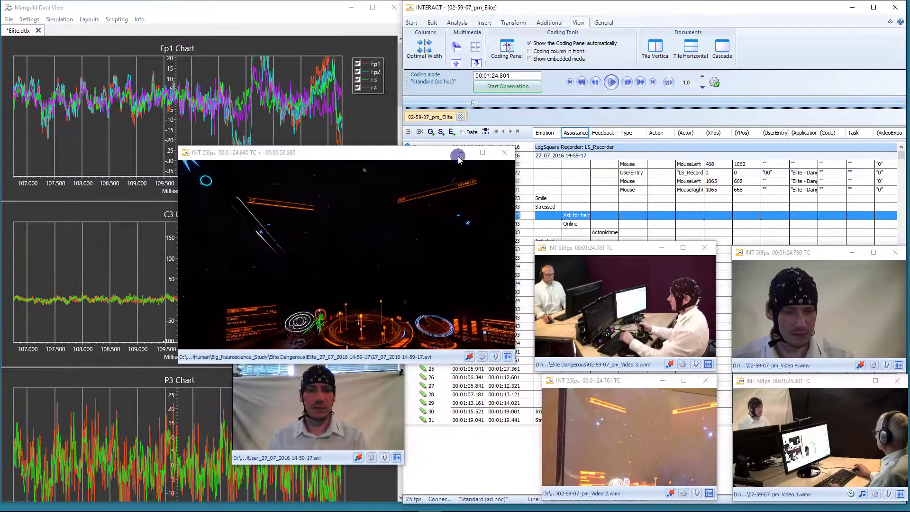
pyautogui.moveTo(421, 155); pyautogui.dragTo(583, 191)
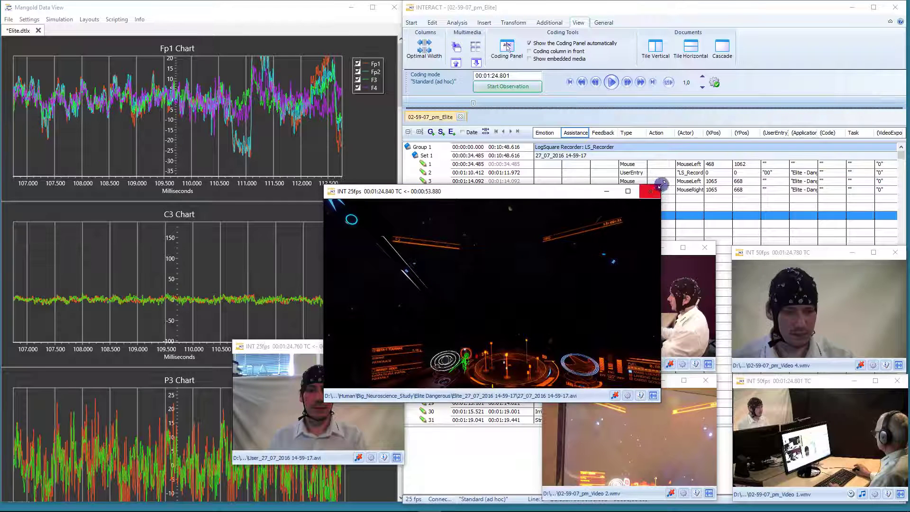
pyautogui.moveTo(653, 192); pyautogui.dragTo(505, 275)
pyautogui.moveTo(412, 279); pyautogui.dragTo(429, 245)
pyautogui.moveTo(294, 347); pyautogui.dragTo(404, 373)
pyautogui.click(269, 264)
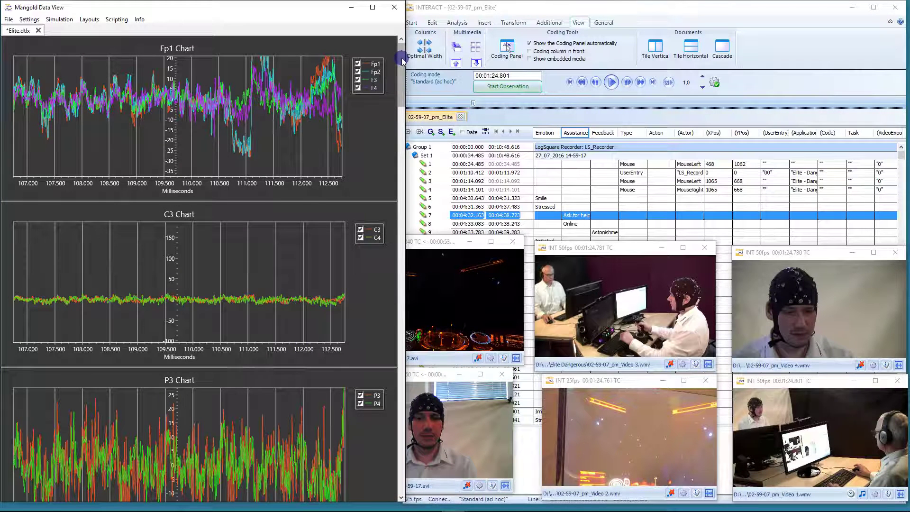
# Scroll down to the POz and Status charts and rewind playback to 00:00:02.401
pyautogui.moveTo(402, 61); pyautogui.dragTo(403, 476)
pyautogui.click(172, 381)
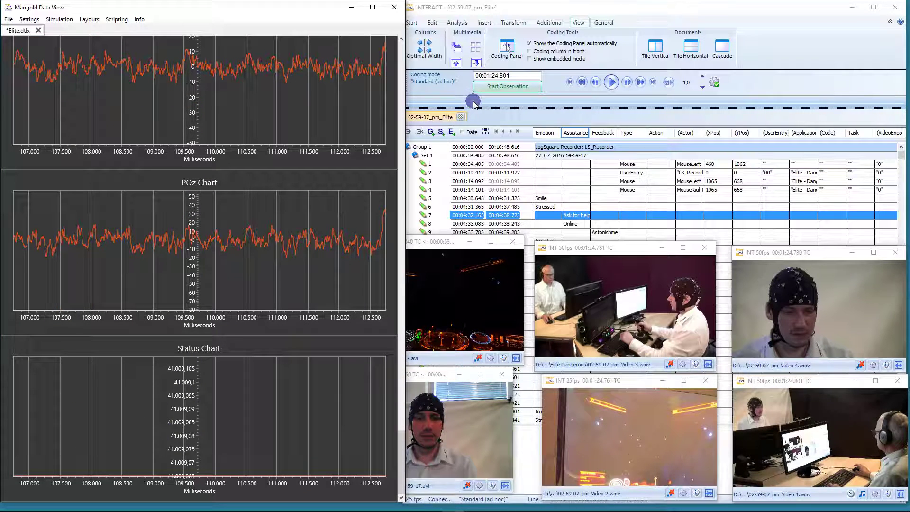
pyautogui.moveTo(474, 101); pyautogui.dragTo(416, 105)
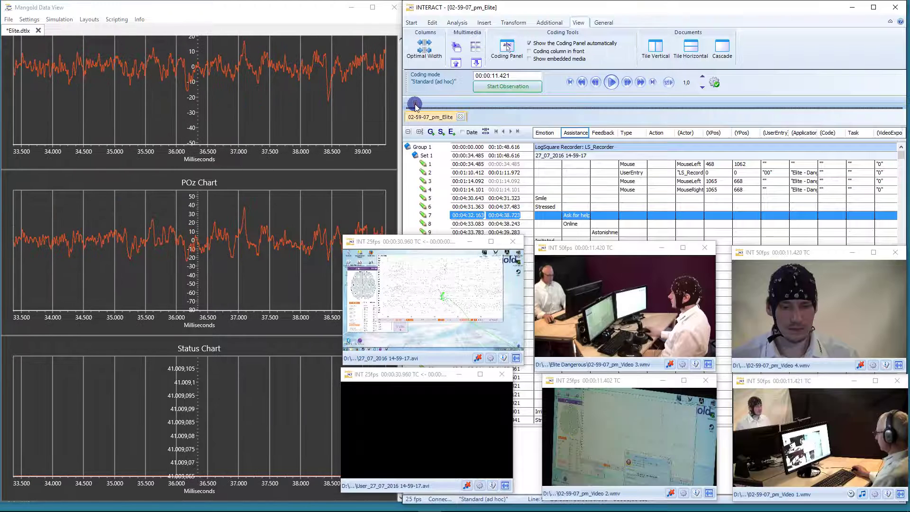
pyautogui.moveTo(415, 105); pyautogui.dragTo(409, 105)
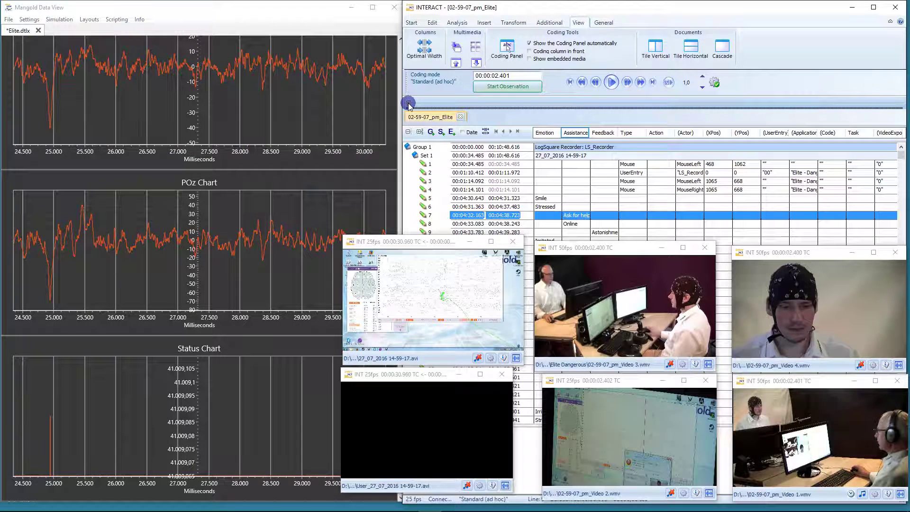
# Point at the Status chart's spike near 25,000 ms
pyautogui.click(54, 425)
pyautogui.moveTo(49, 418); pyautogui.dragTo(52, 473)
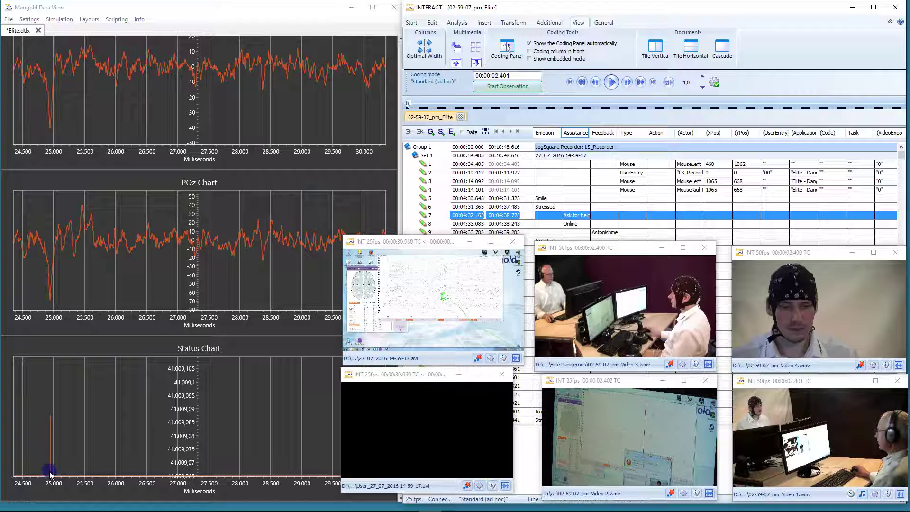
pyautogui.moveTo(51, 472); pyautogui.dragTo(51, 444)
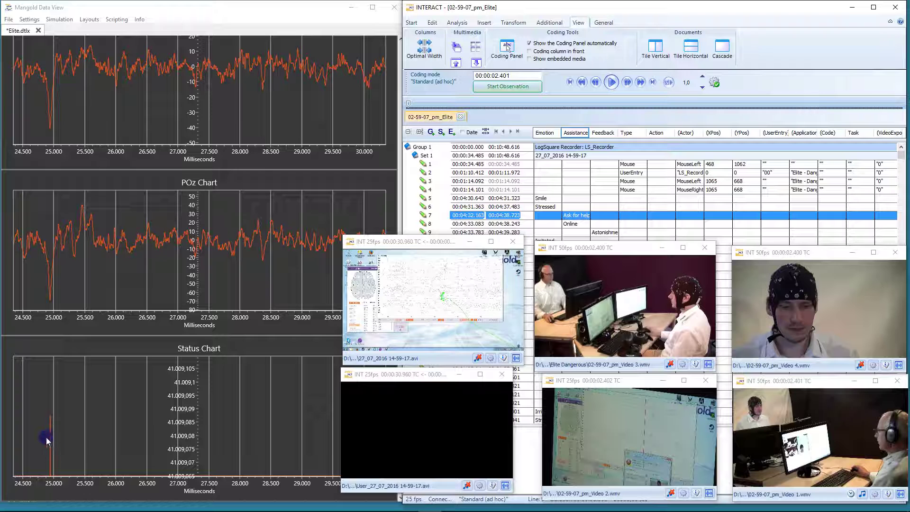
# Dismiss the 'Set current X value as start offset' option on the Status spike and open Scripting
pyautogui.rightClick(51, 439)
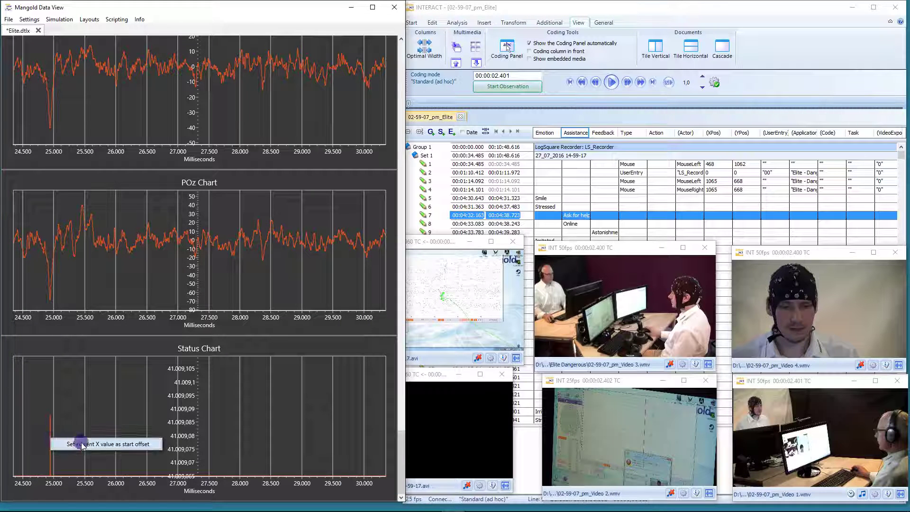
pyautogui.moveTo(51, 439); pyautogui.dragTo(94, 432)
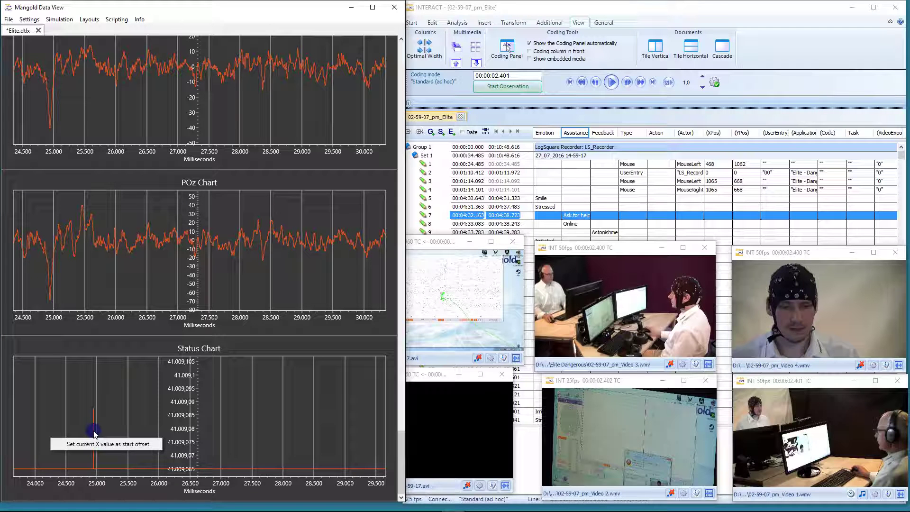
pyautogui.click(94, 433)
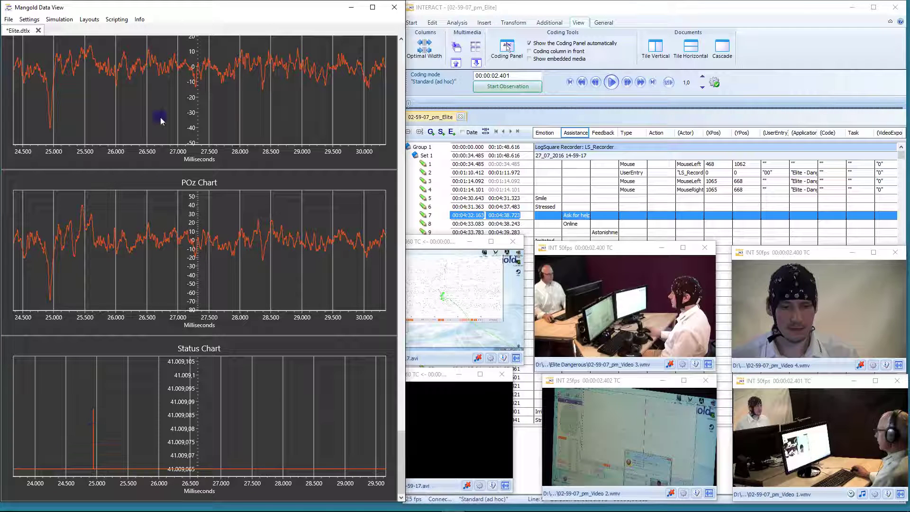
pyautogui.click(121, 20)
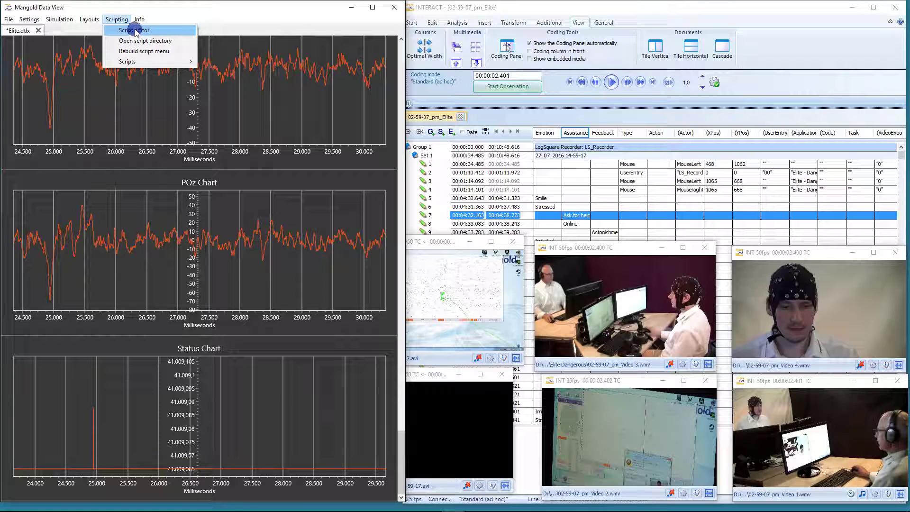
pyautogui.click(135, 30)
pyautogui.moveTo(368, 135); pyautogui.dragTo(313, 76)
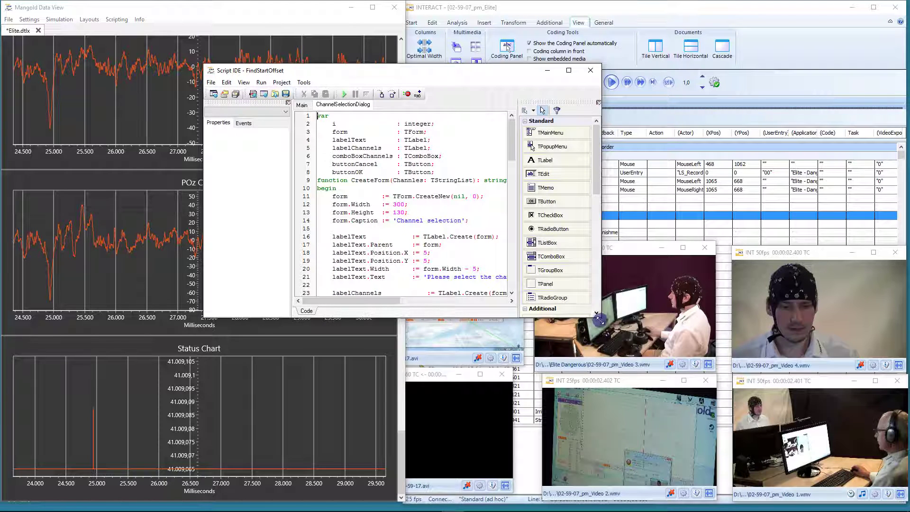
pyautogui.moveTo(600, 320); pyautogui.dragTo(671, 460)
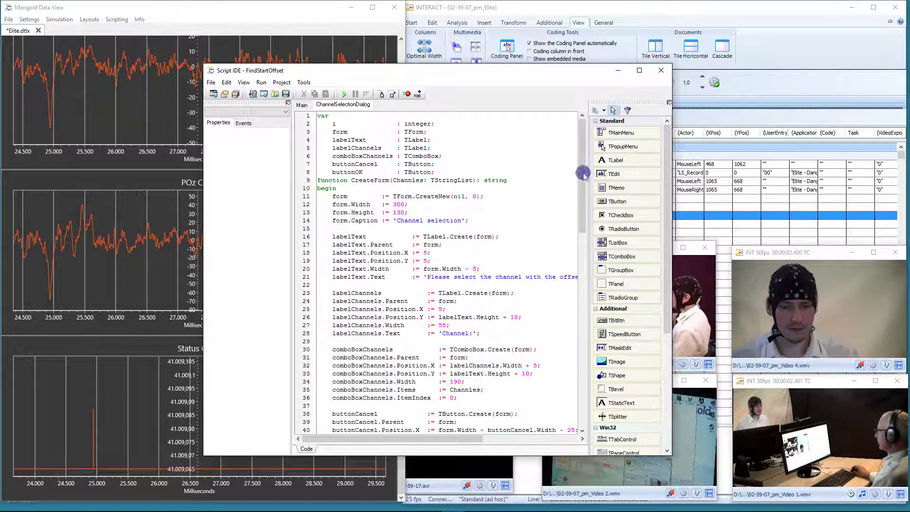
pyautogui.moveTo(586, 136)
pyautogui.mouseDown()
pyautogui.moveTo(583, 258)
pyautogui.moveTo(591, 123)
pyautogui.mouseUp()
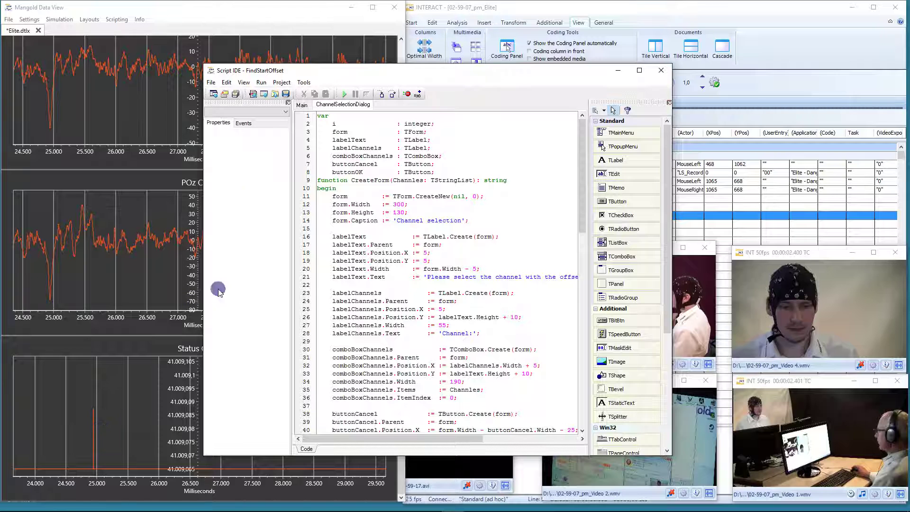
# Close the script editor and run Scripting > Scripts > Data processing > Find start offset
pyautogui.click(662, 71)
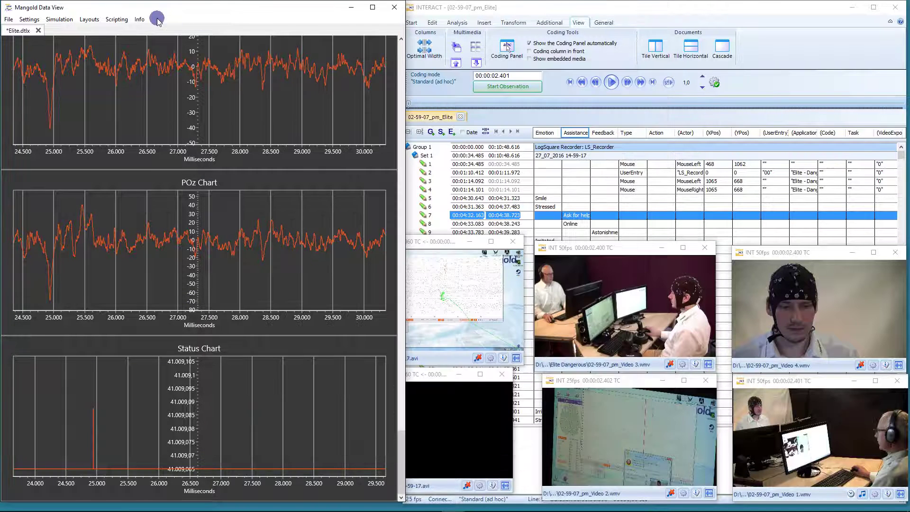
pyautogui.click(116, 19)
pyautogui.moveTo(143, 61)
pyautogui.moveTo(237, 71)
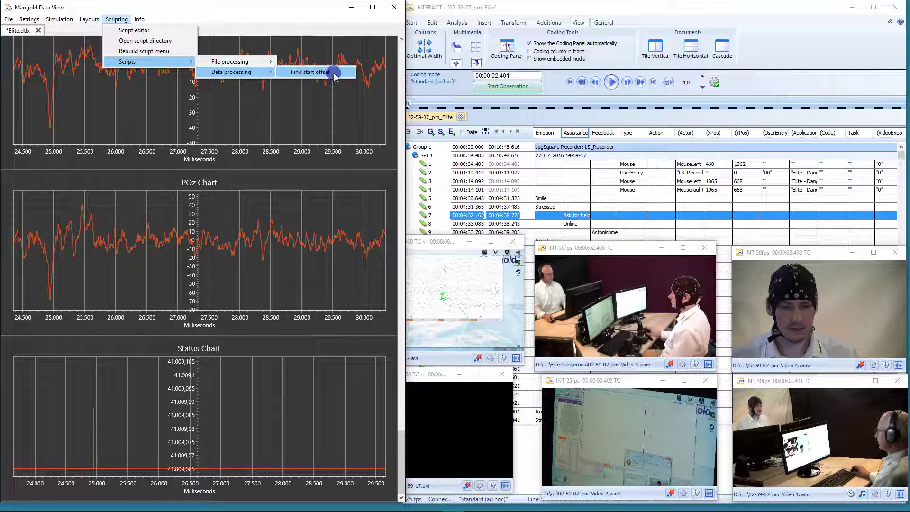
pyautogui.click(334, 74)
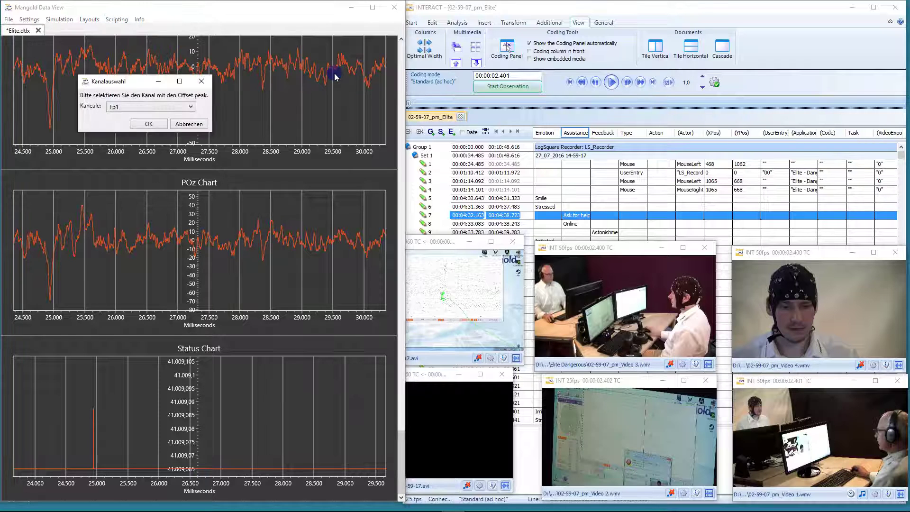
# Pick the Status channel in the Kanalauswahl dialog and apply the start offset
pyautogui.click(191, 106)
pyautogui.scroll(-3, 193, 143)
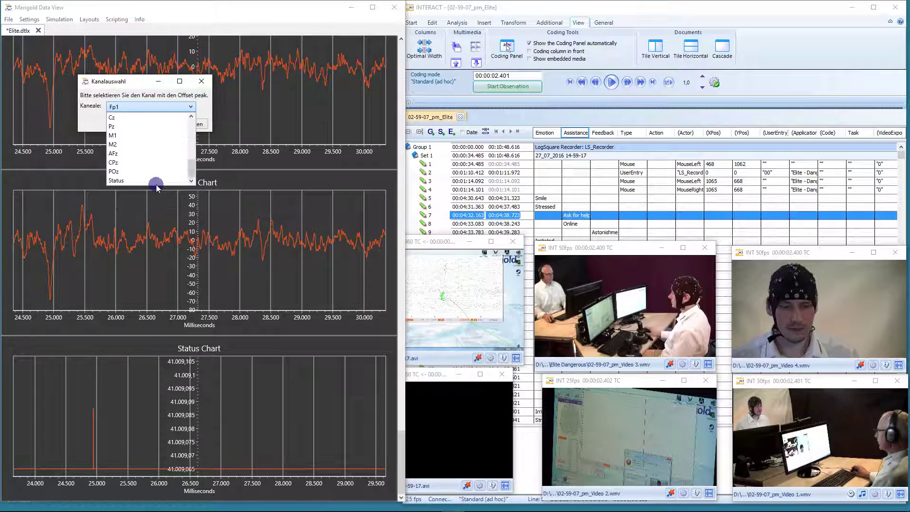
pyautogui.click(156, 180)
pyautogui.click(149, 124)
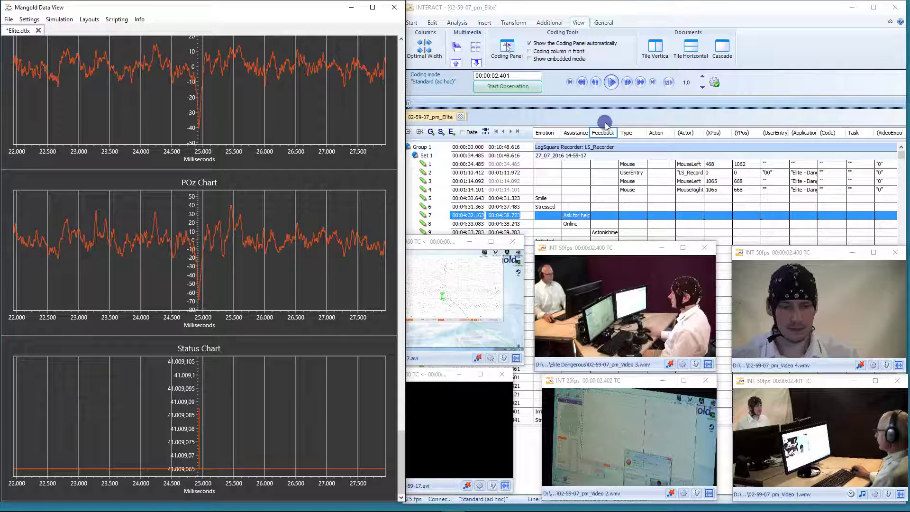
# Play and pause the synced videos, then jump to 00:00:54.121 with charts following in sync
pyautogui.click(615, 84)
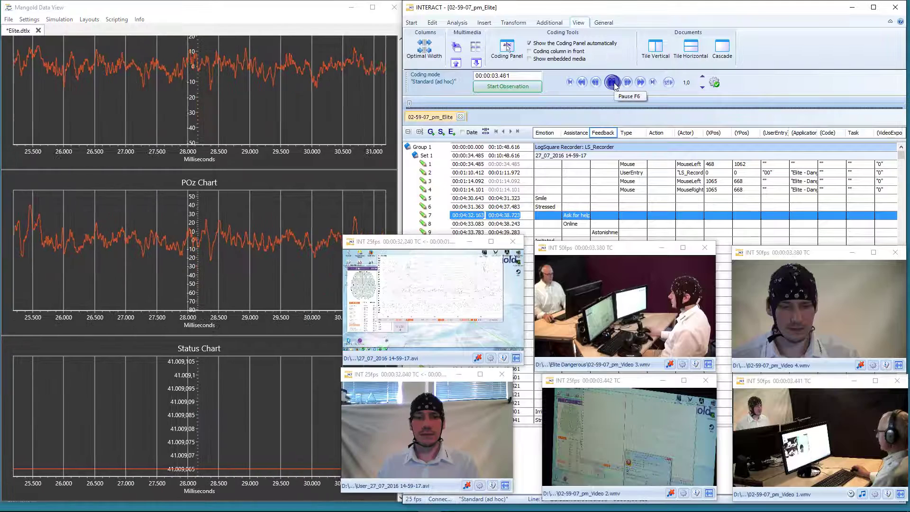
pyautogui.click(614, 82)
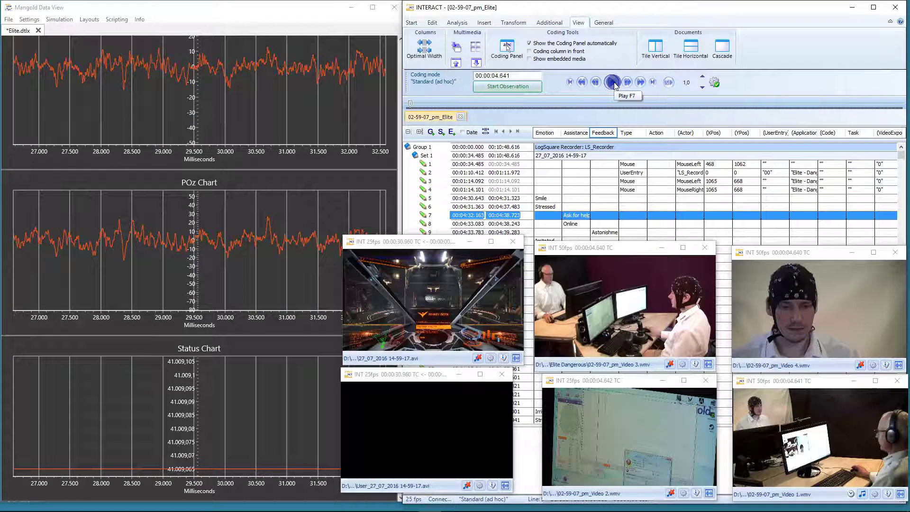
pyautogui.click(614, 83)
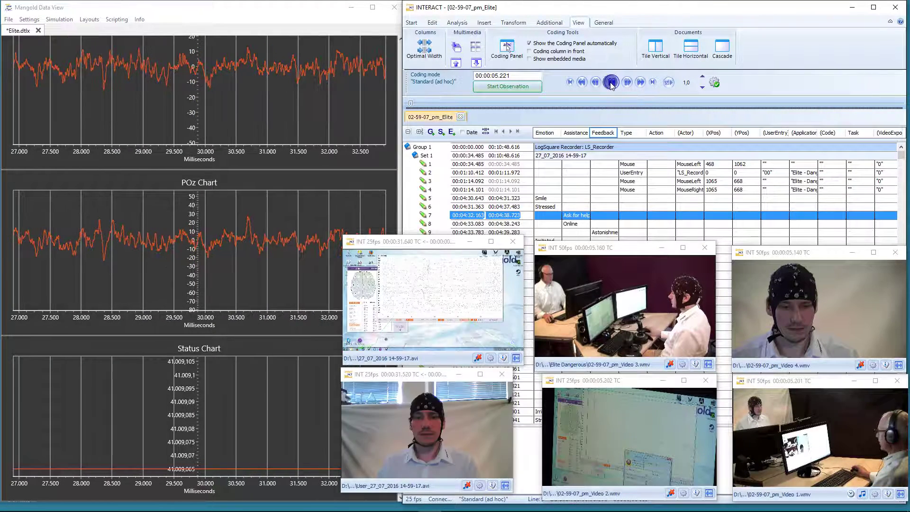
pyautogui.click(612, 84)
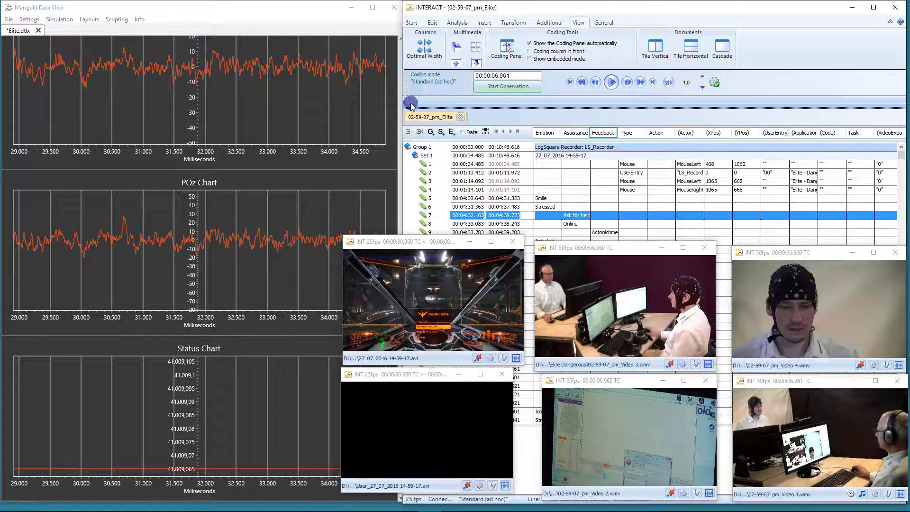
pyautogui.moveTo(412, 106); pyautogui.dragTo(441, 105)
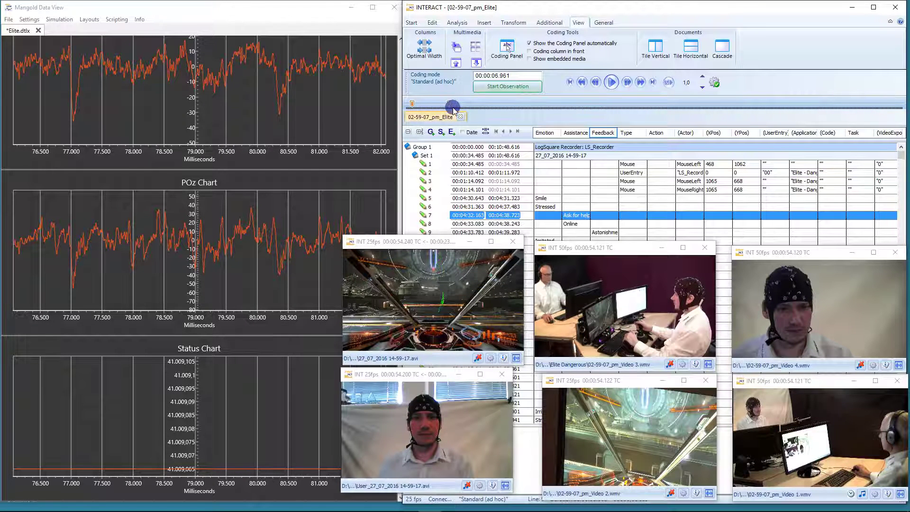
pyautogui.click(612, 85)
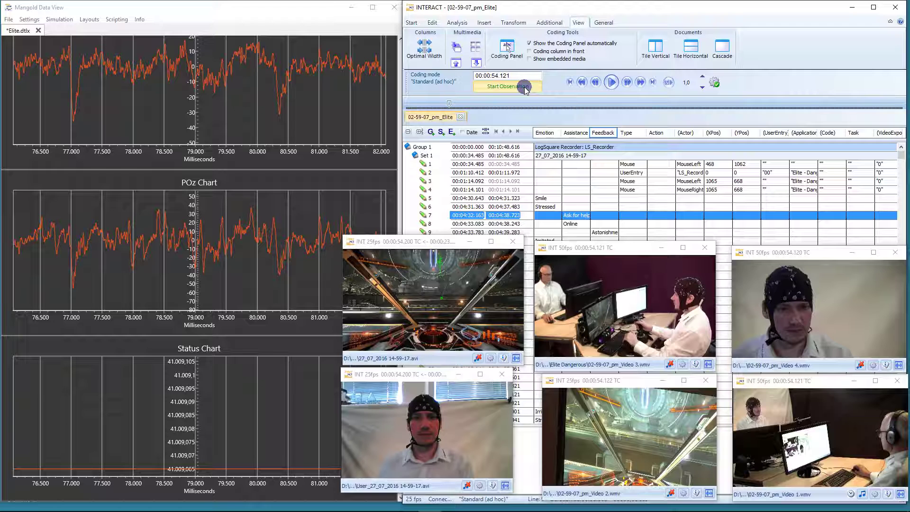
# Start a live observation, place the Coding Panel over the charts, and start video playback
pyautogui.click(506, 86)
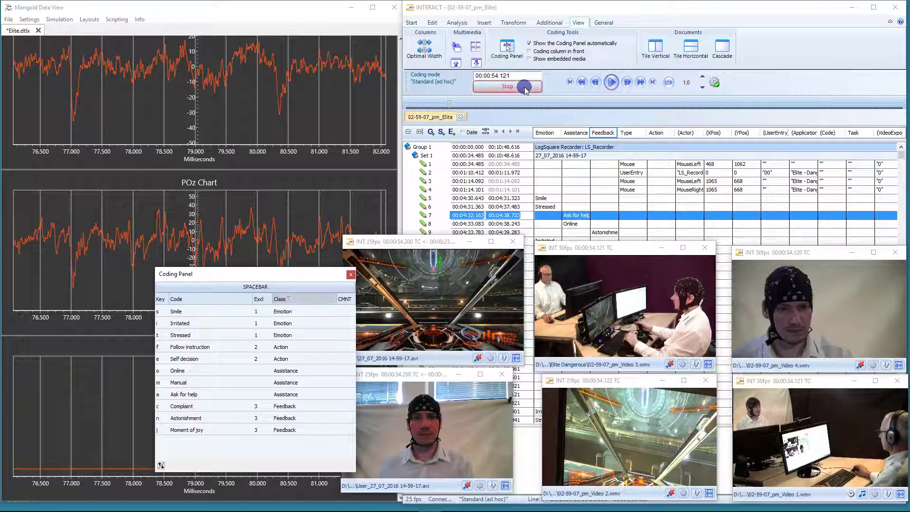
pyautogui.moveTo(285, 278); pyautogui.dragTo(234, 280)
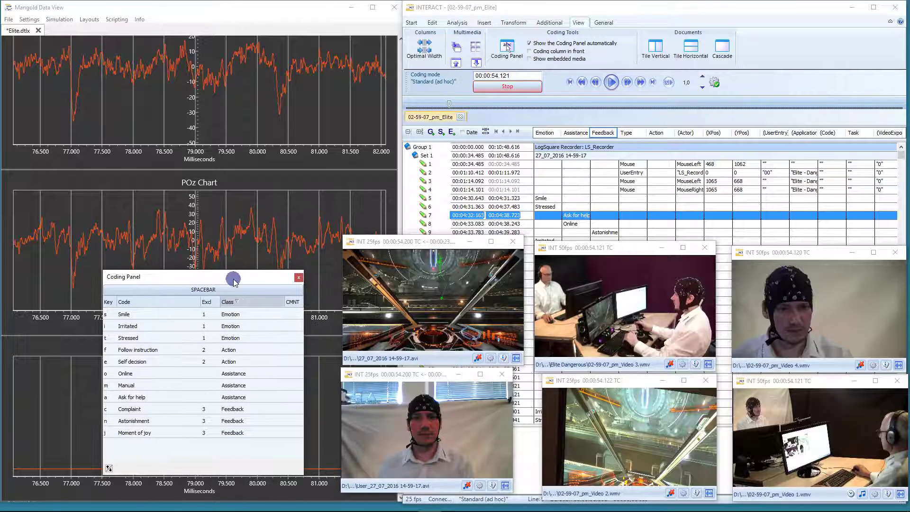
pyautogui.click(612, 83)
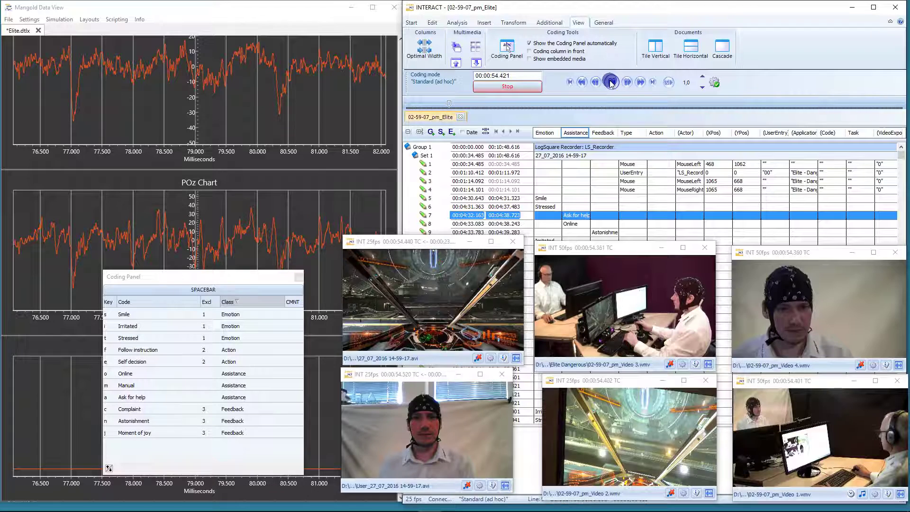
pyautogui.click(180, 316)
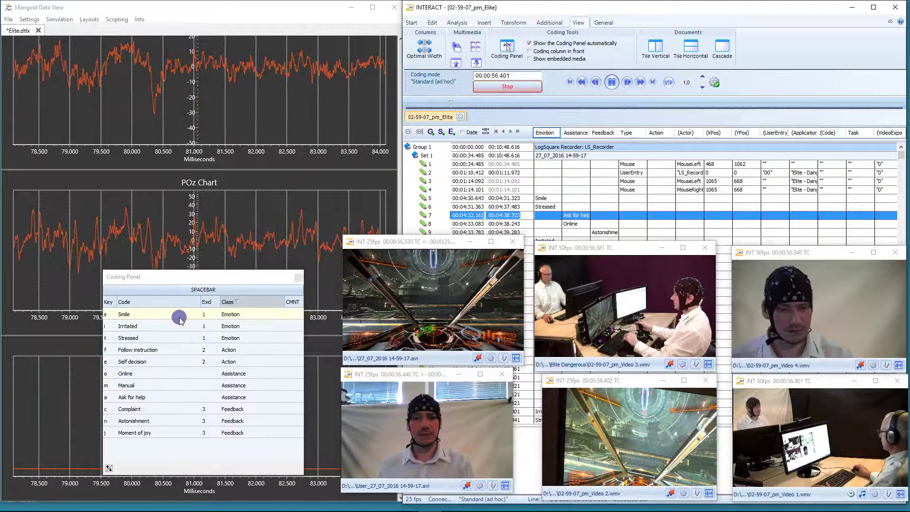
# Code Smile, Stressed, Astonishment, Online assistance, Ask for help, then another Smile event
pyautogui.click(182, 318)
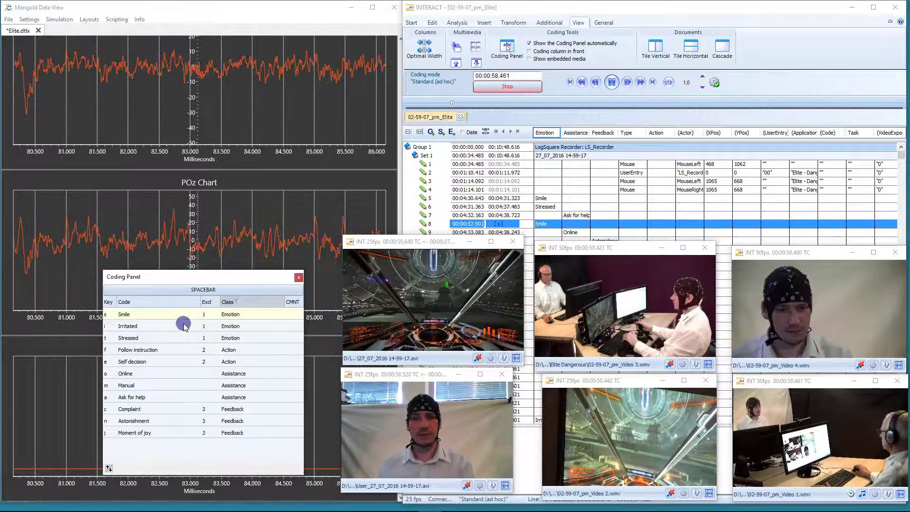
pyautogui.click(192, 337)
pyautogui.click(210, 420)
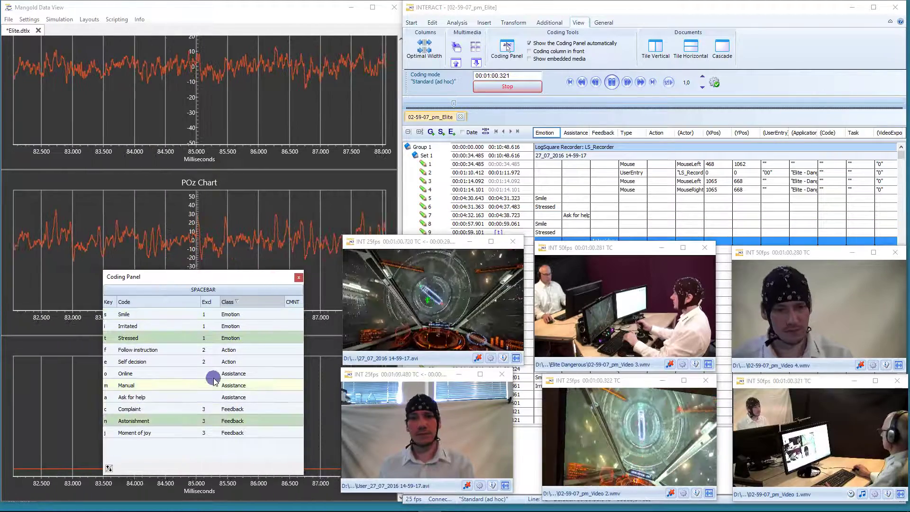
pyautogui.click(212, 376)
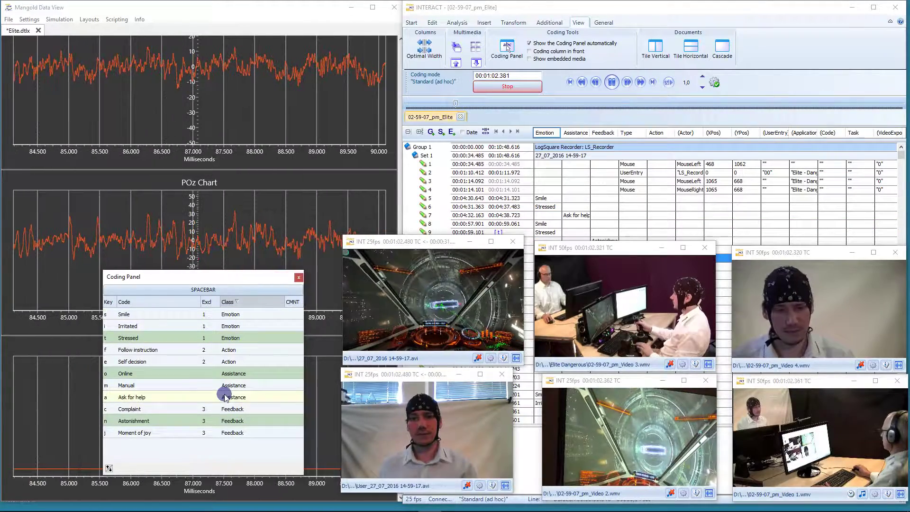
pyautogui.click(225, 397)
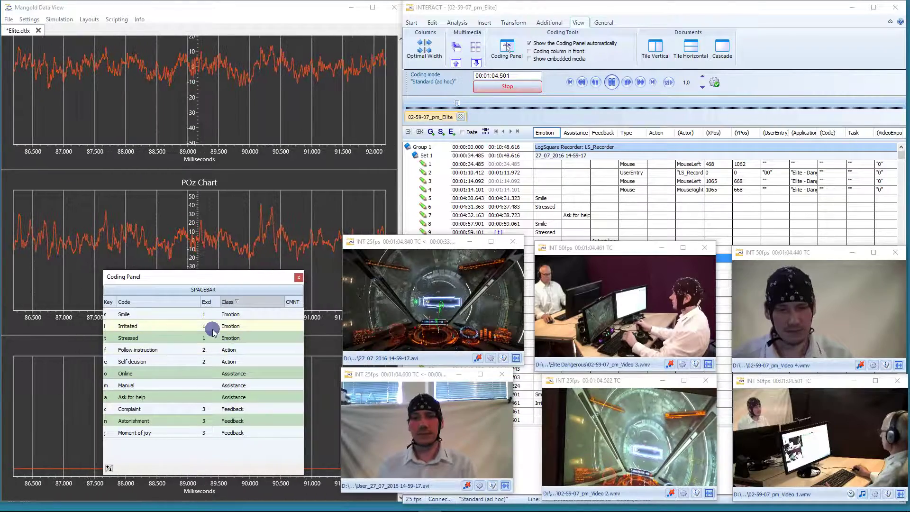
pyautogui.click(209, 317)
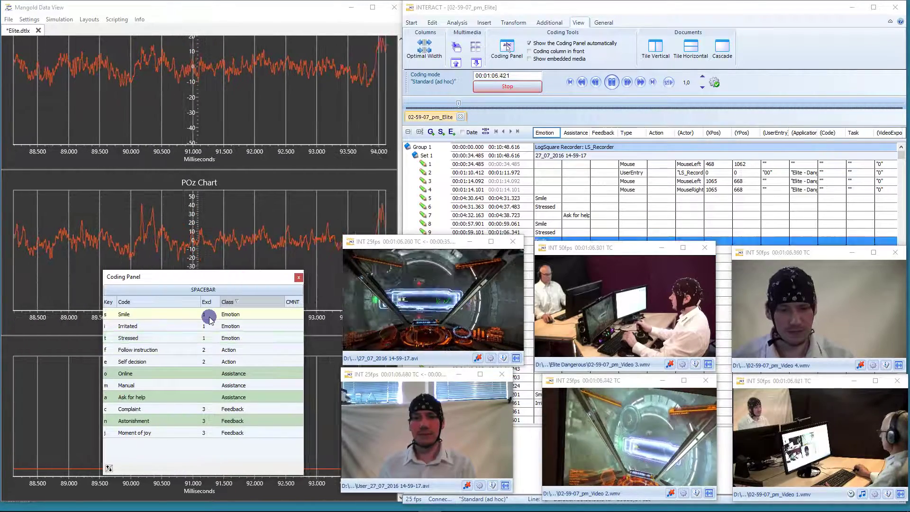
pyautogui.click(634, 218)
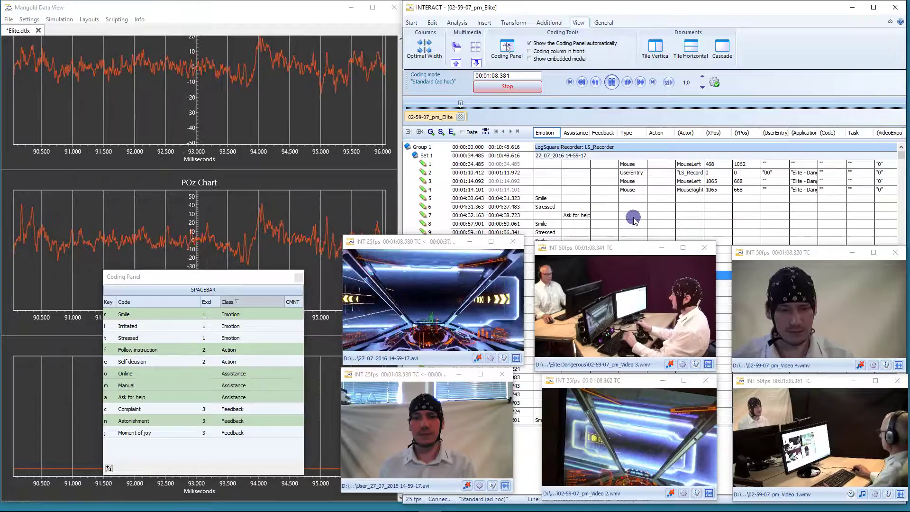
pyautogui.scroll(-6, 634, 216)
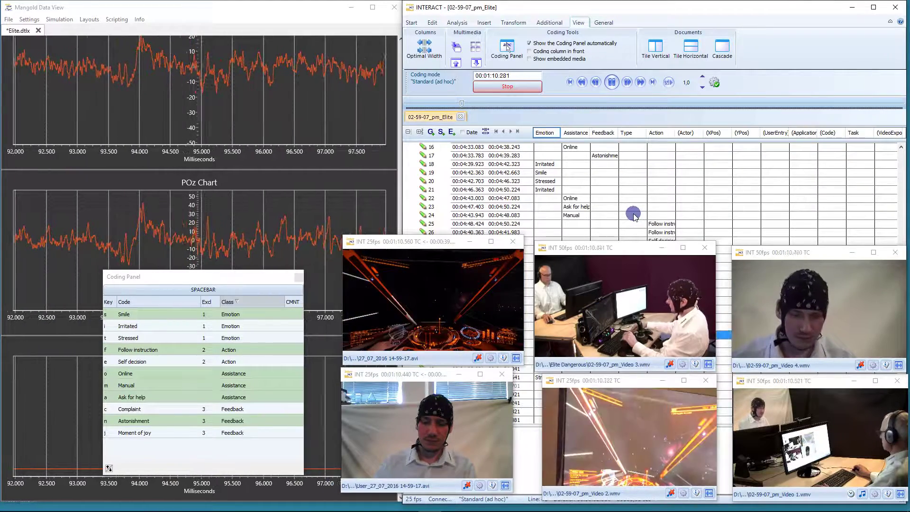
pyautogui.scroll(3, 634, 216)
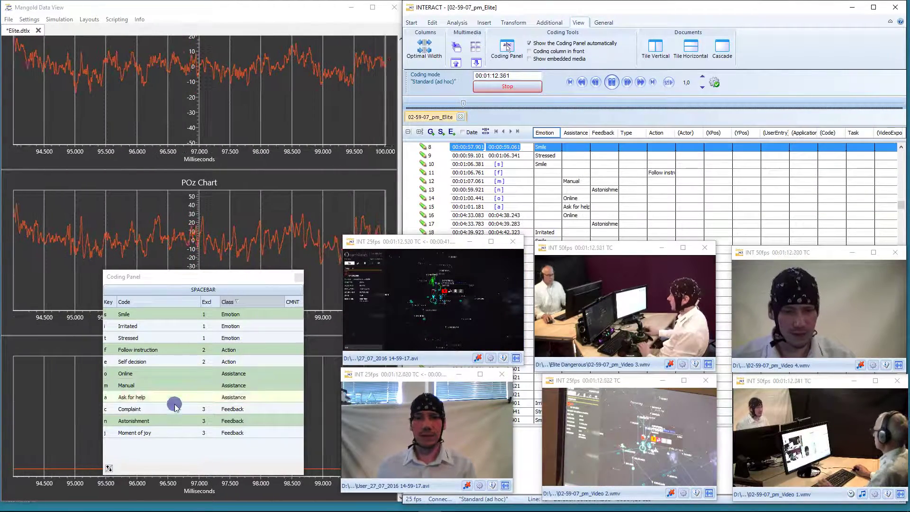
# Code Stressed, Online assistance, Complaint, Astonishment, Irritated, Self decision, and Manual assistance events, then stop at 00:01:17.681
pyautogui.click(190, 338)
pyautogui.click(195, 374)
pyautogui.click(202, 408)
pyautogui.click(208, 420)
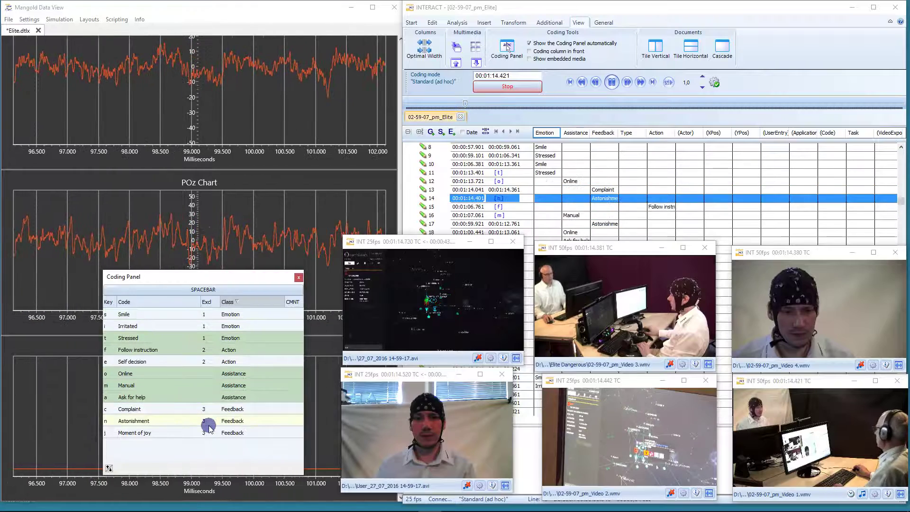
pyautogui.click(206, 409)
pyautogui.click(205, 338)
pyautogui.click(205, 326)
pyautogui.click(206, 361)
pyautogui.click(210, 385)
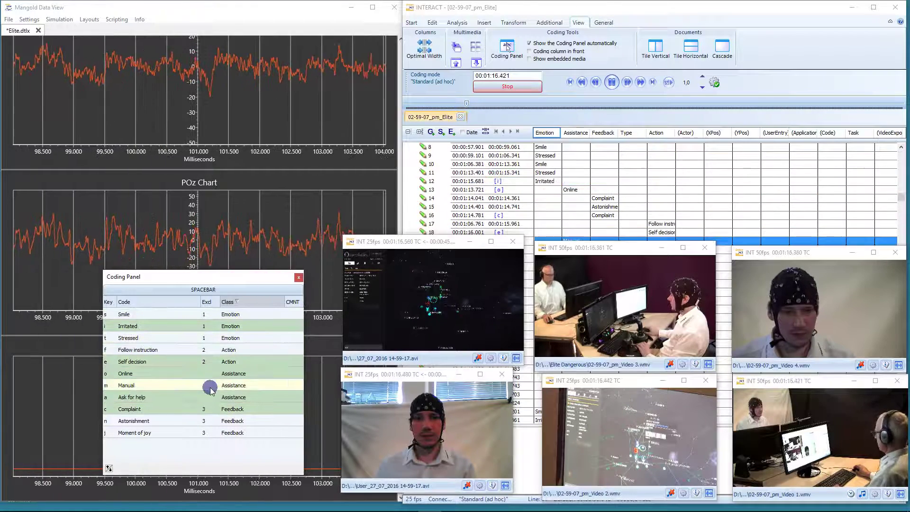
pyautogui.click(534, 88)
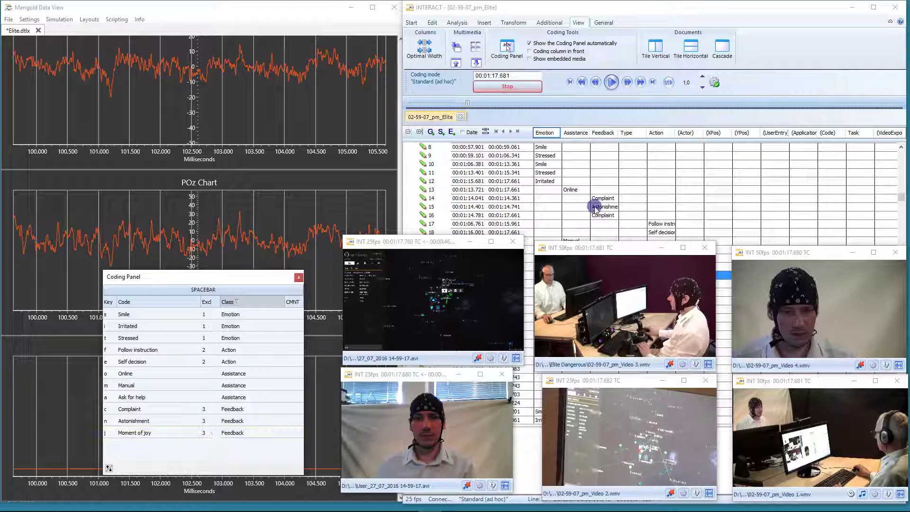
# Run Main statistics from the Analysis tab on the selected codes
pyautogui.click(651, 179)
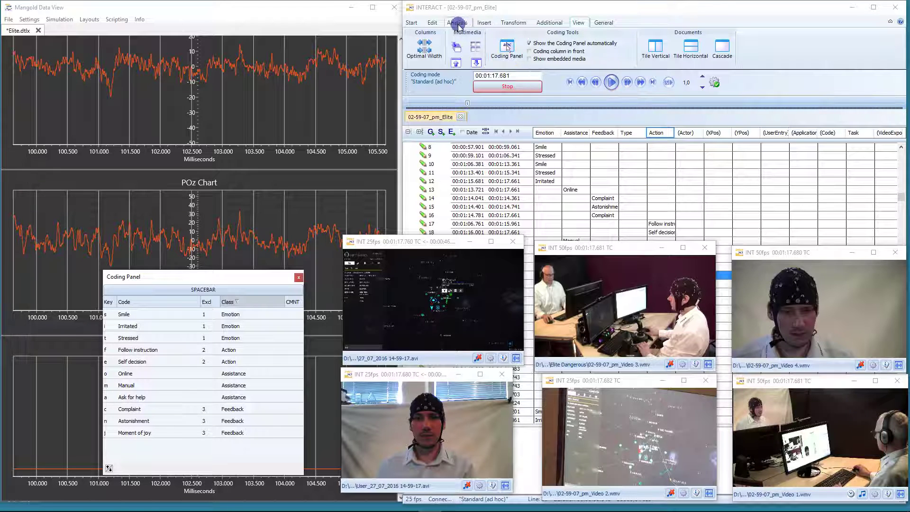
pyautogui.click(459, 24)
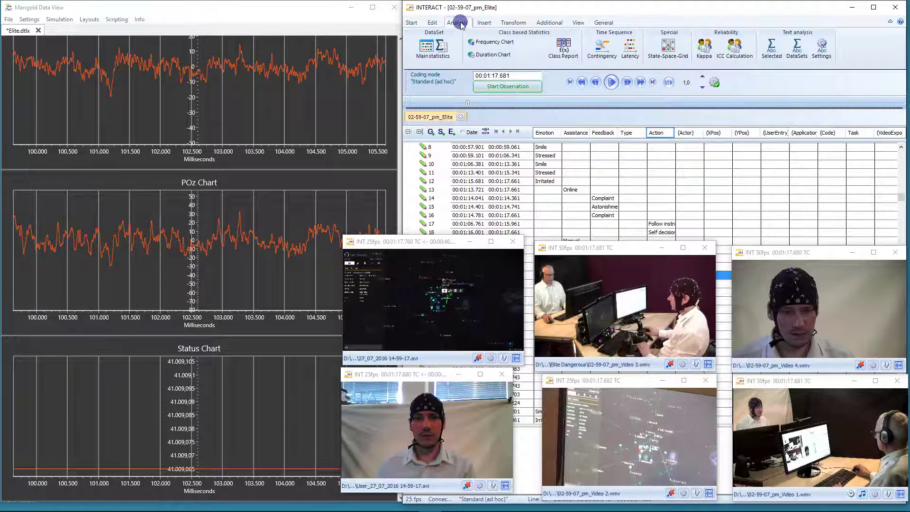
pyautogui.click(434, 48)
pyautogui.click(504, 386)
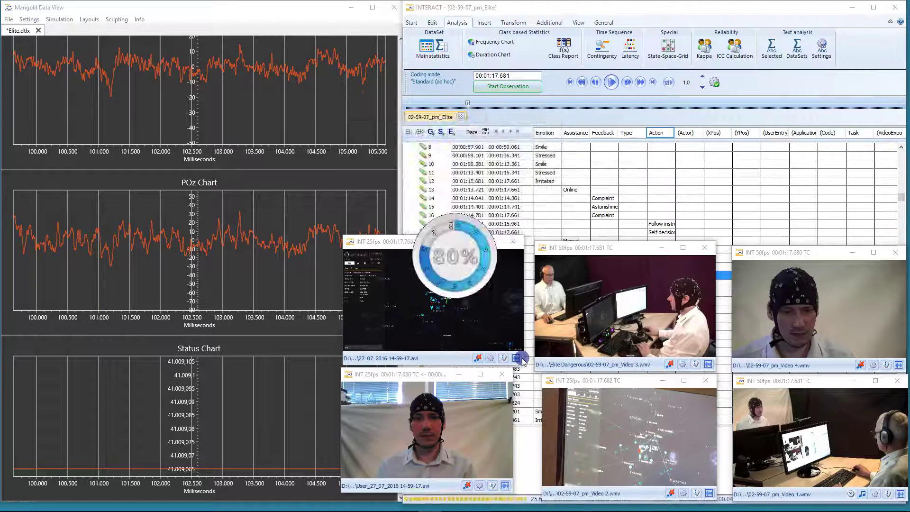
# Zoom the Time Line Chart to 00:00:39–00:01:42 and move the videos to about 00:01:04
pyautogui.moveTo(505, 162); pyautogui.dragTo(512, 159)
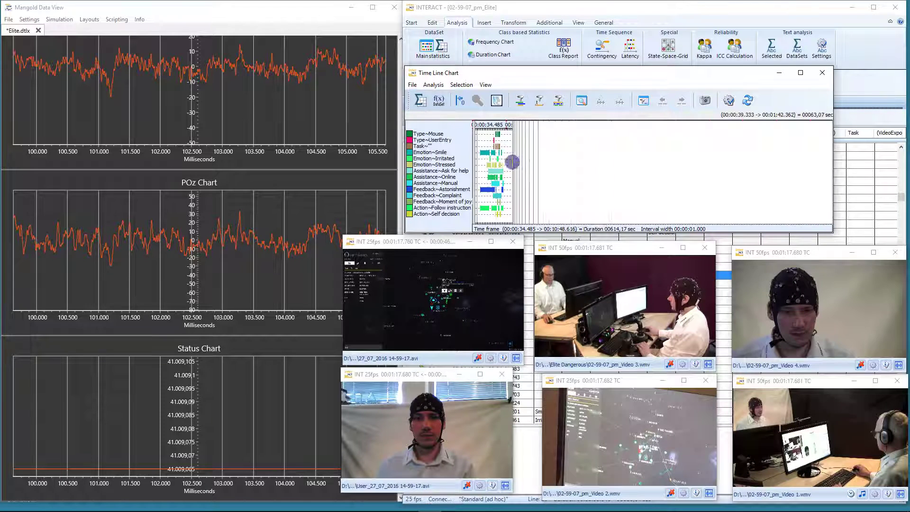
pyautogui.moveTo(582, 172); pyautogui.dragTo(558, 173)
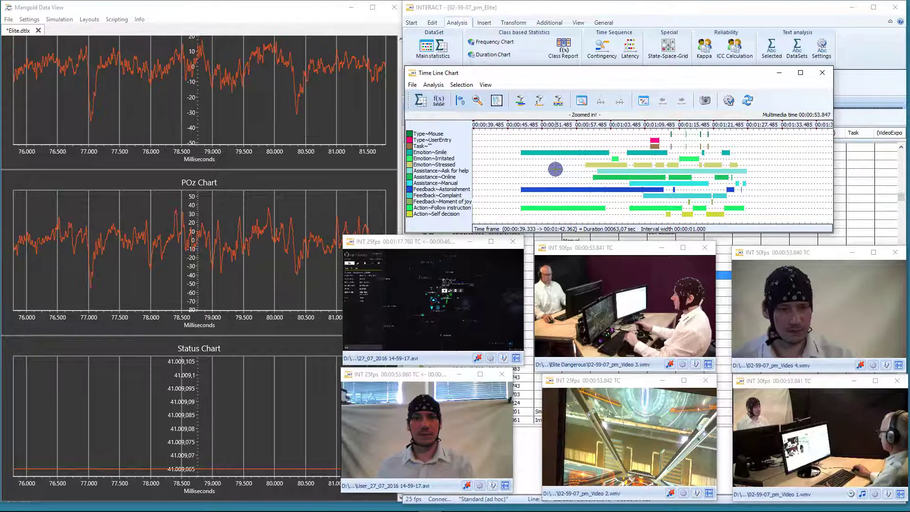
pyautogui.click(615, 168)
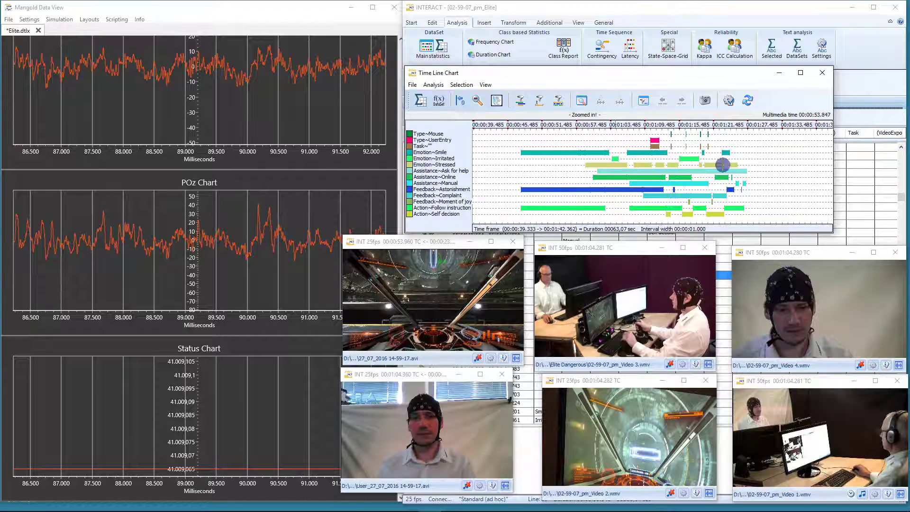
# Mark the 00:01:01–00:01:15 range and play back only that selected area
pyautogui.moveTo(600, 169); pyautogui.dragTo(679, 175)
pyautogui.rightClick(679, 174)
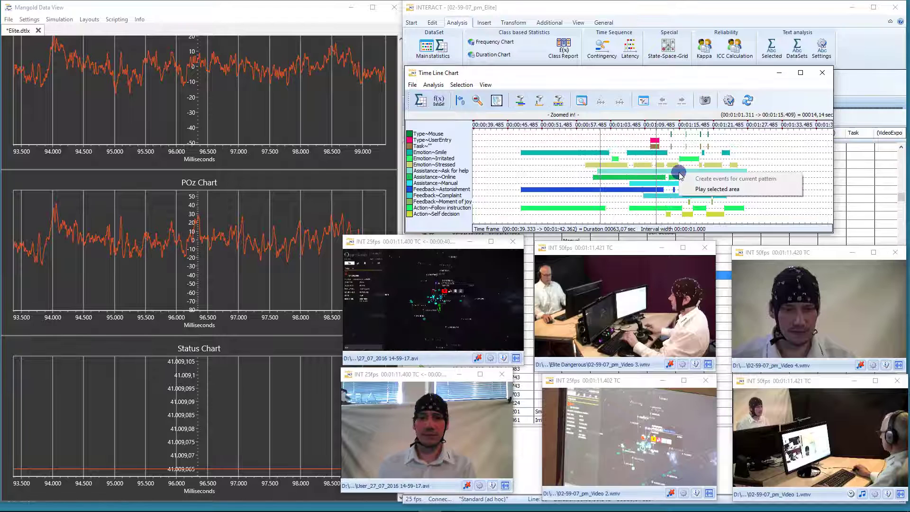
pyautogui.click(710, 189)
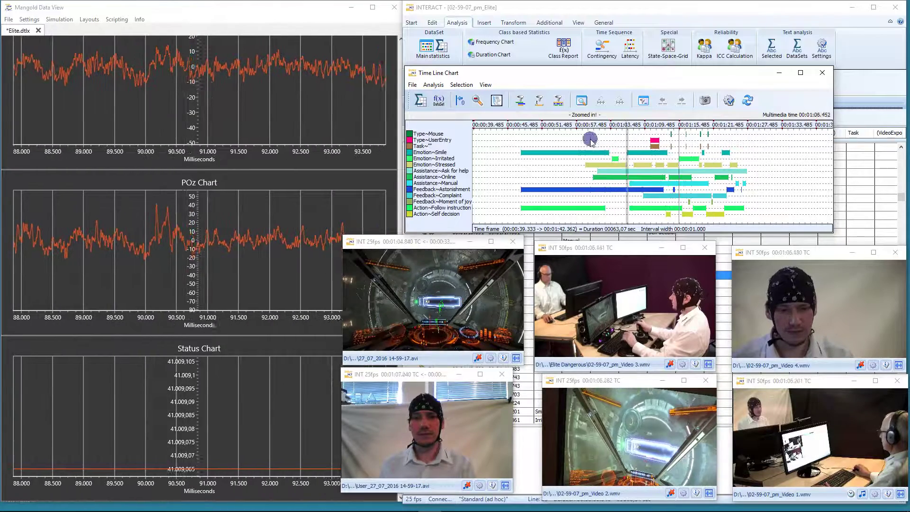
pyautogui.click(645, 77)
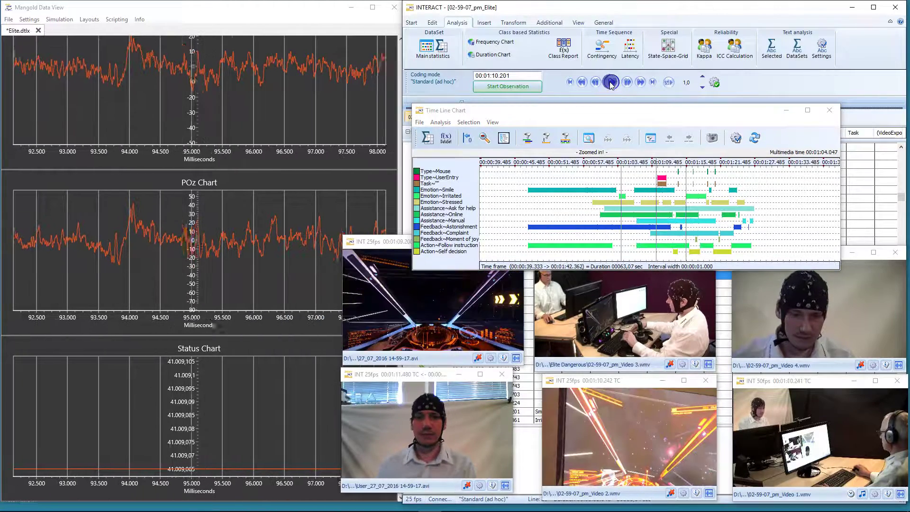
pyautogui.click(445, 138)
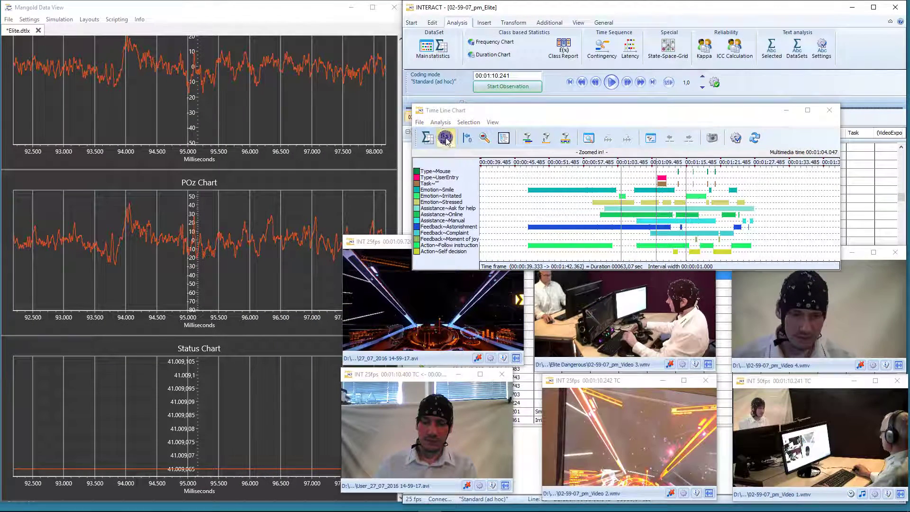
# Review the DataSet Results: Irritated frequency 3, duration 6.680, 10.59%; Ask for help latency 21.848
pyautogui.click(446, 138)
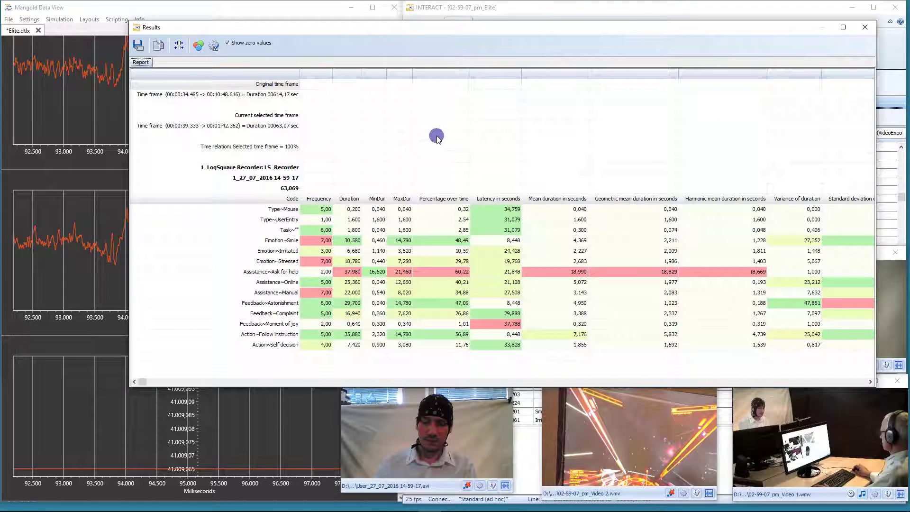
pyautogui.click(275, 251)
pyautogui.click(353, 255)
pyautogui.click(326, 252)
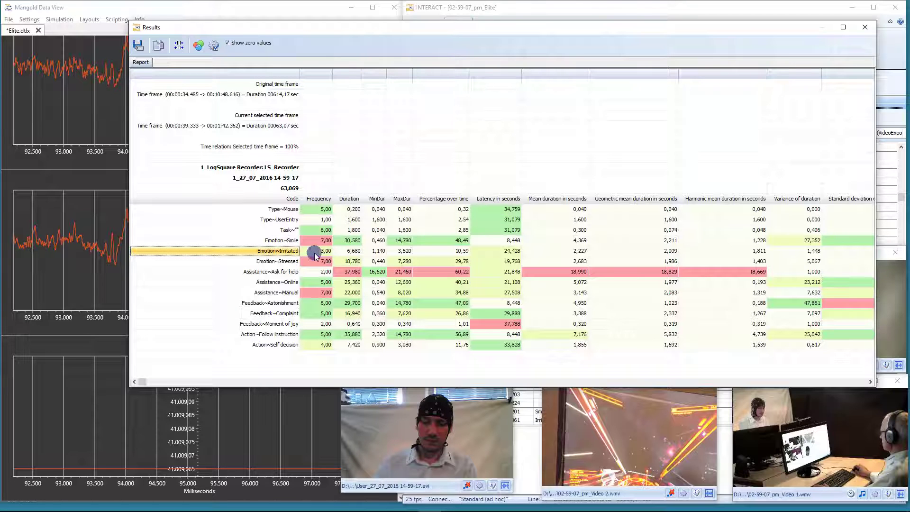
pyautogui.click(355, 252)
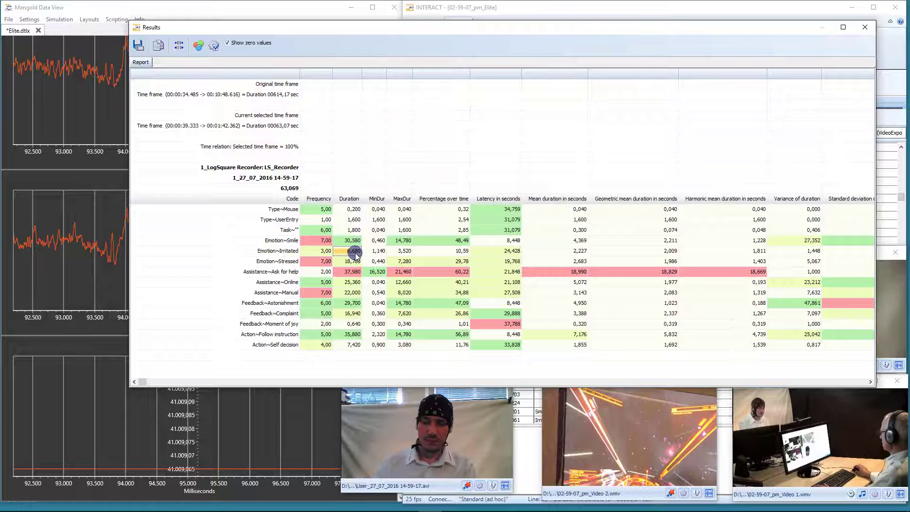
pyautogui.click(461, 252)
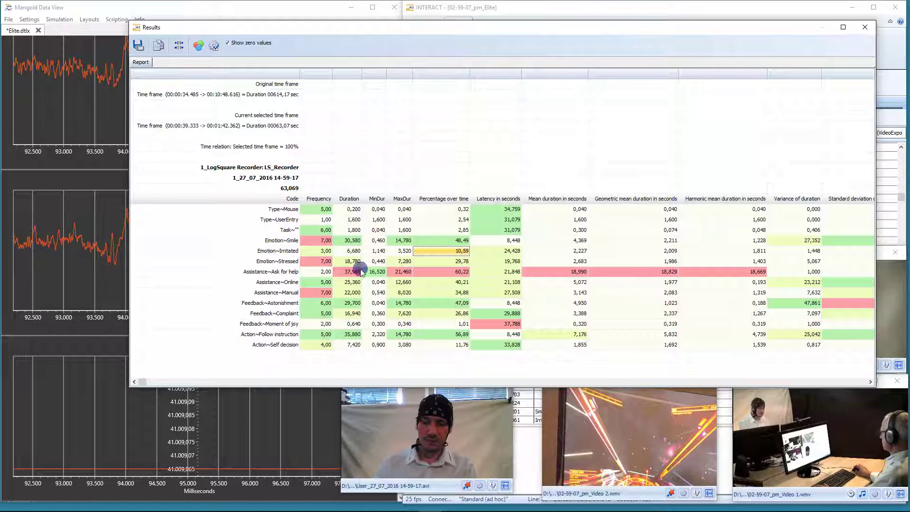
pyautogui.click(512, 274)
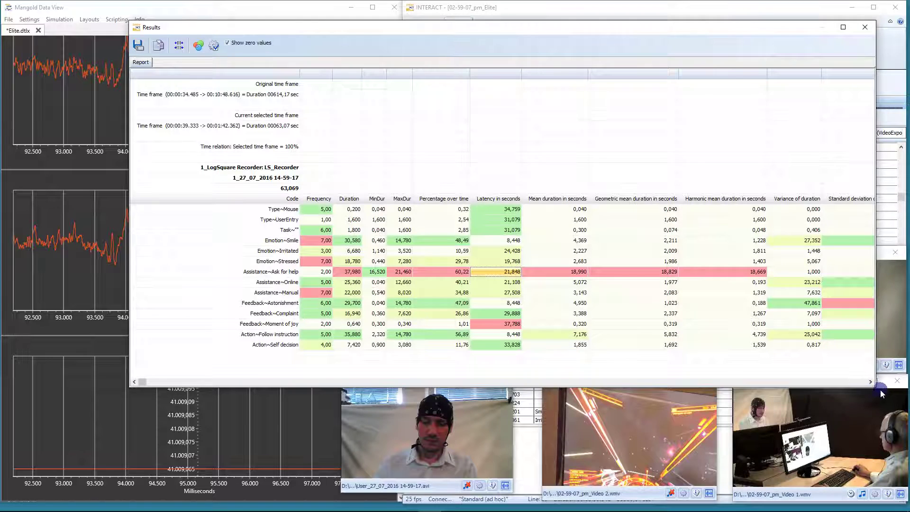
pyautogui.moveTo(875, 390); pyautogui.dragTo(740, 303)
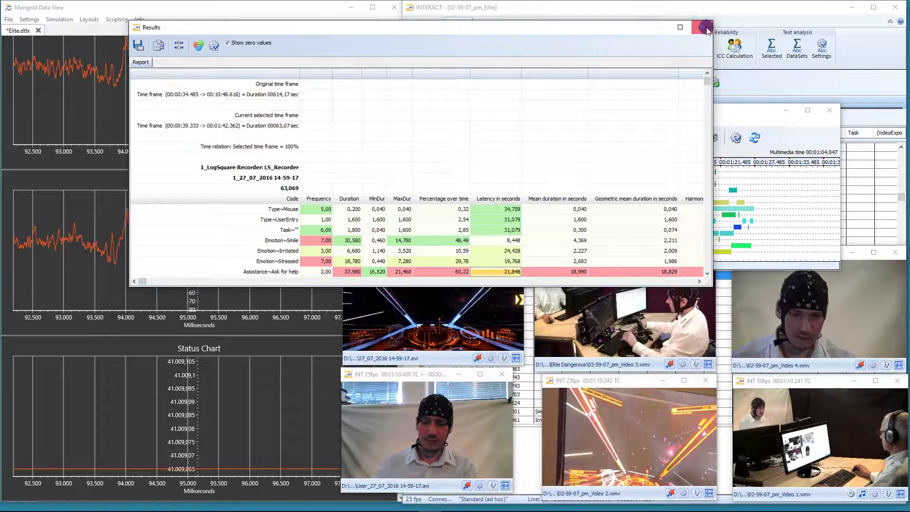
# Move the Time Line Chart higher and shift the game-screen and webcam videos further left
pyautogui.click(706, 27)
pyautogui.moveTo(698, 107); pyautogui.dragTo(691, 62)
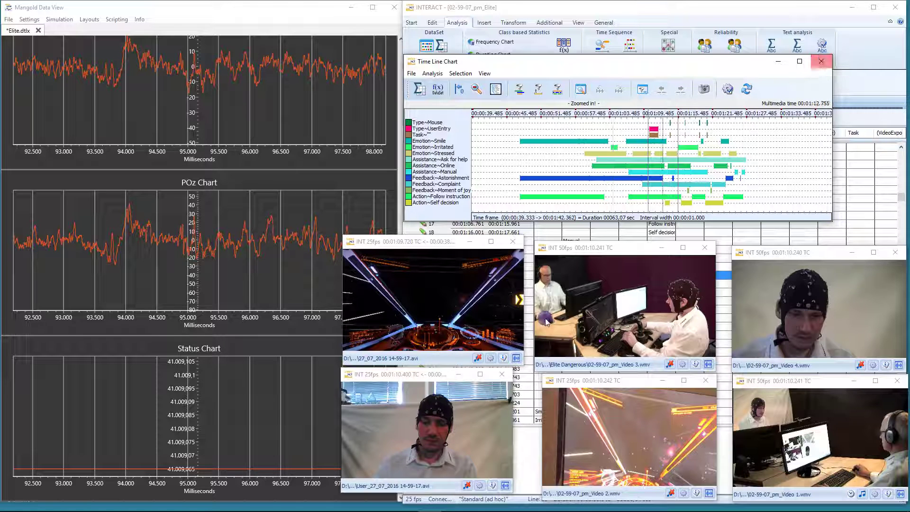
pyautogui.moveTo(434, 241); pyautogui.dragTo(387, 233)
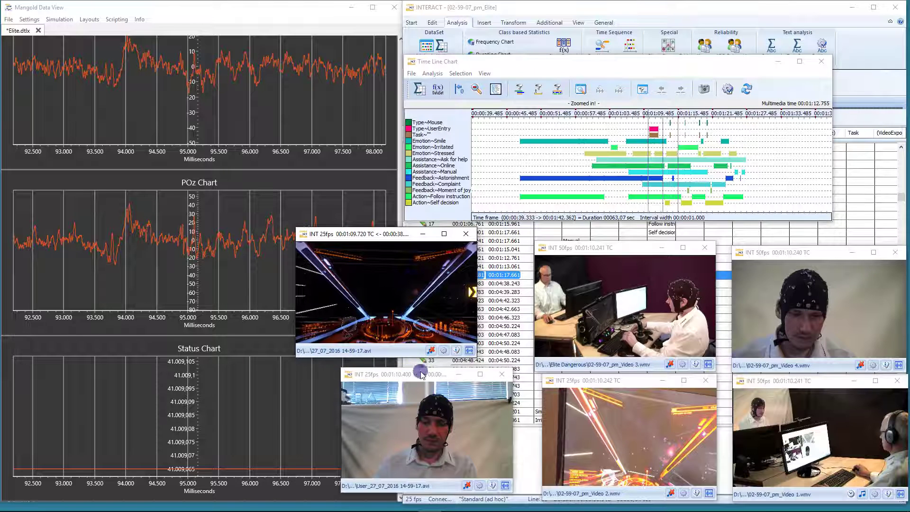
pyautogui.moveTo(421, 375); pyautogui.dragTo(380, 370)
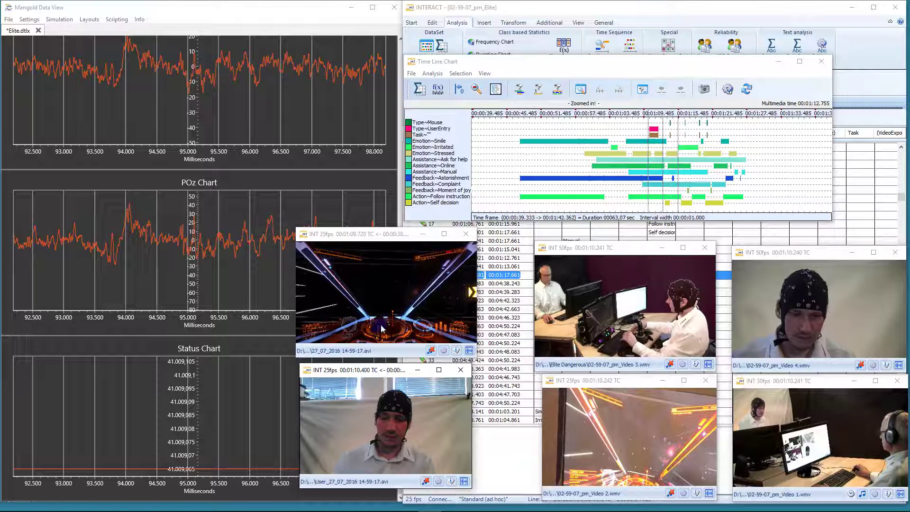
pyautogui.click(759, 309)
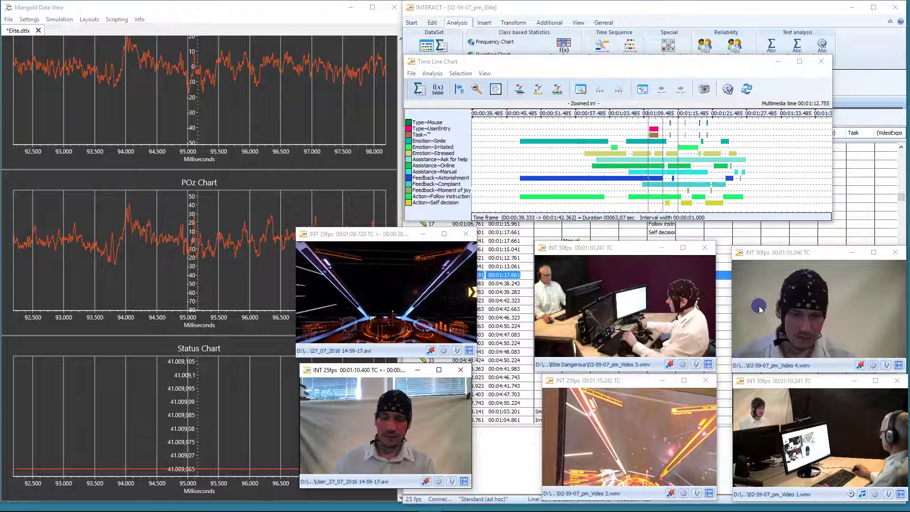
pyautogui.click(703, 290)
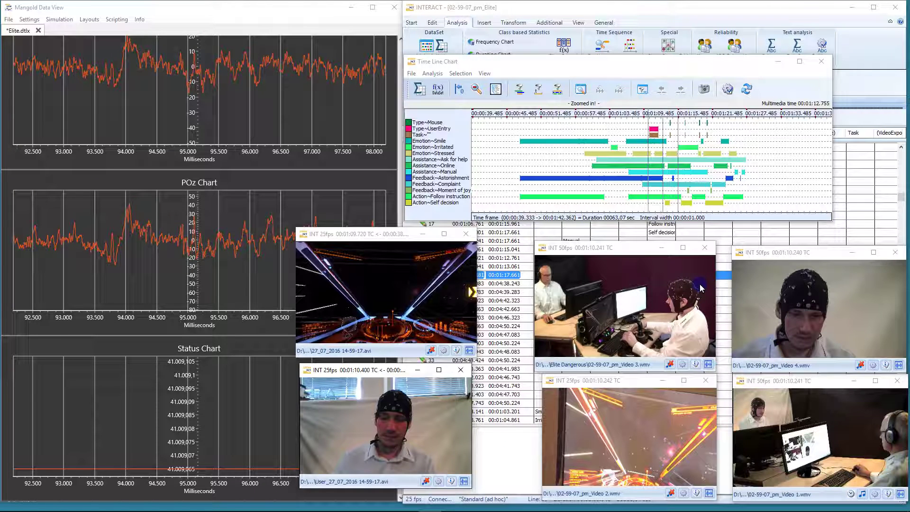